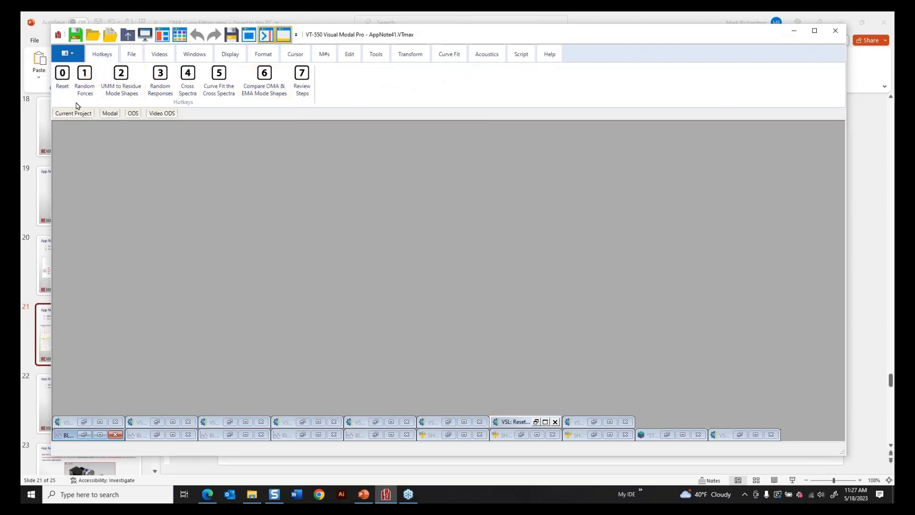
- Reset the project and display the 5Z and 15Z random force waveforms beside their DFTs, with wider M#s tables in both windows
left_click(63, 87)
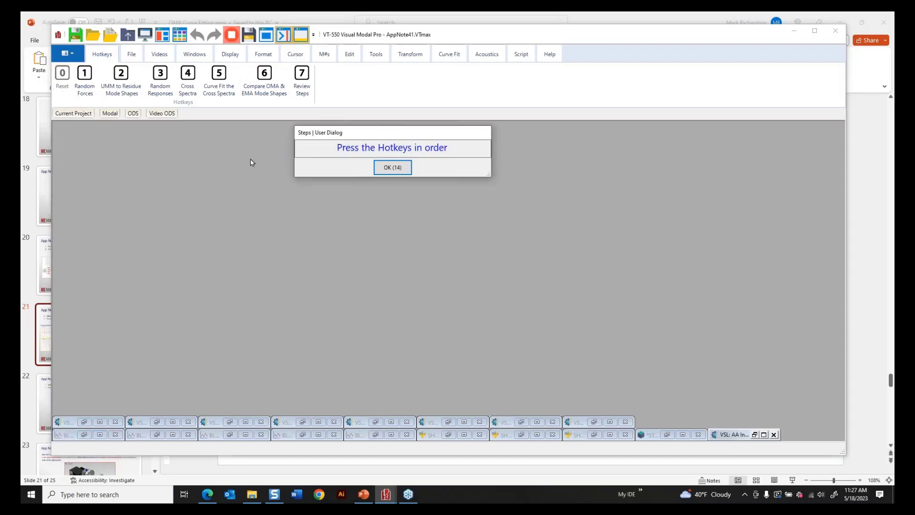
left_click(396, 168)
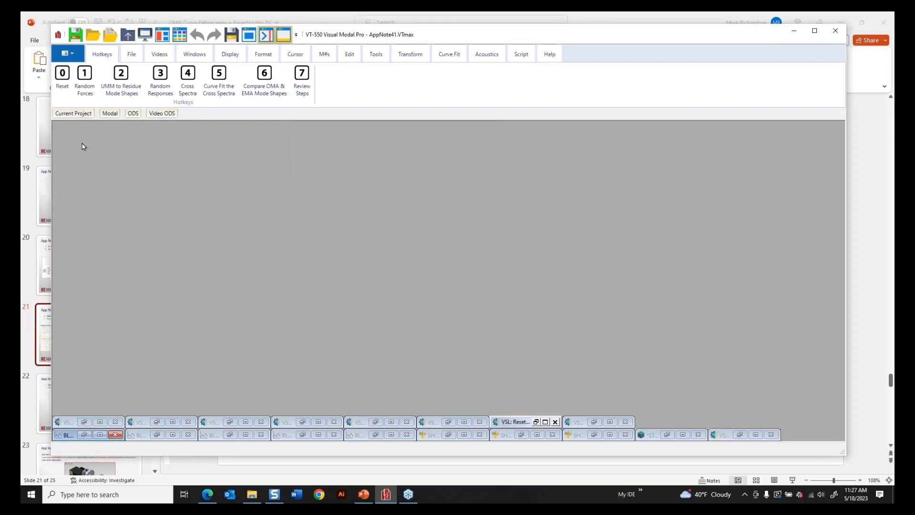
left_click(84, 77)
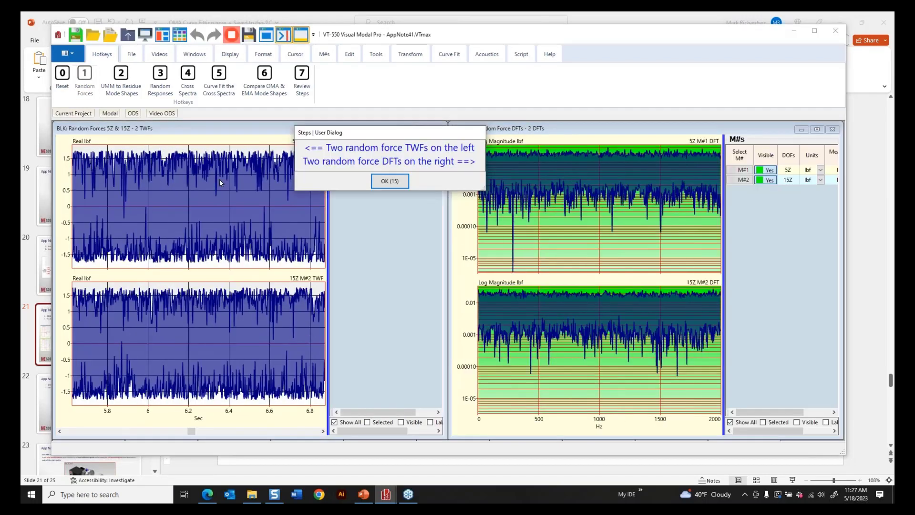
left_click(388, 187)
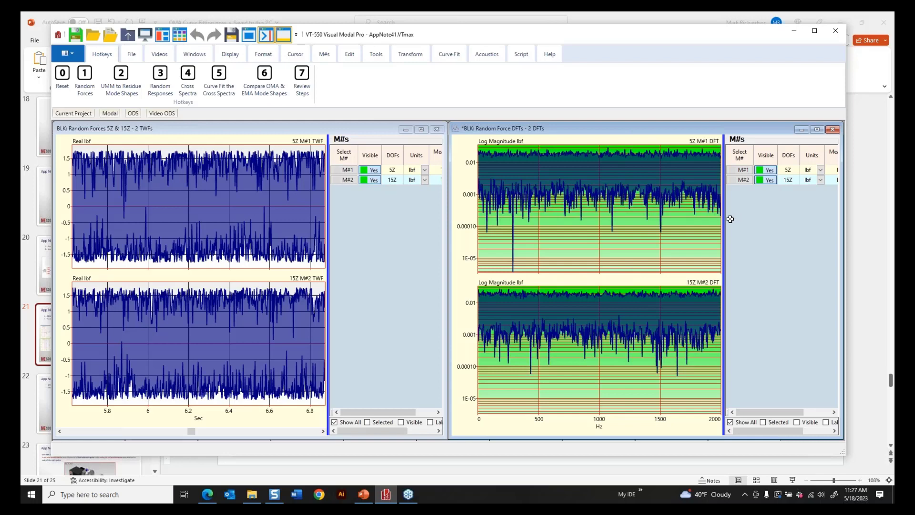
left_click_drag(730, 219, 682, 220)
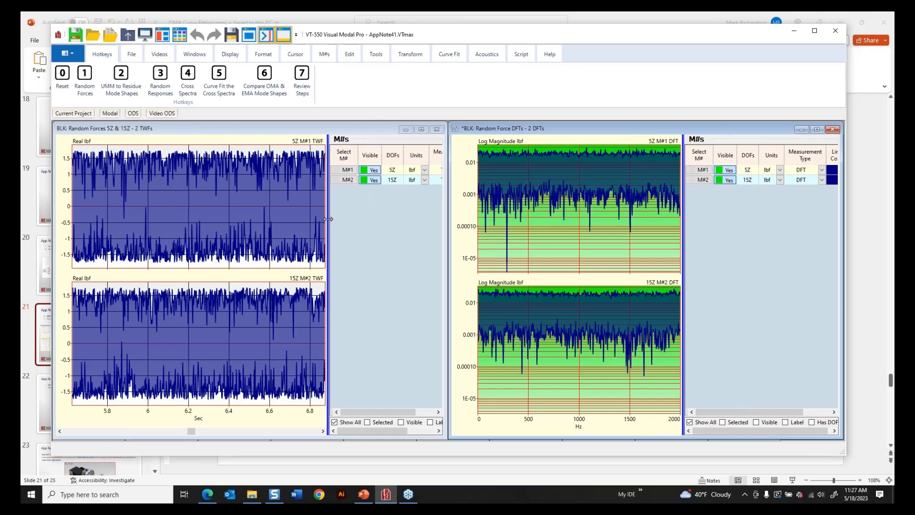
left_click_drag(328, 219, 297, 224)
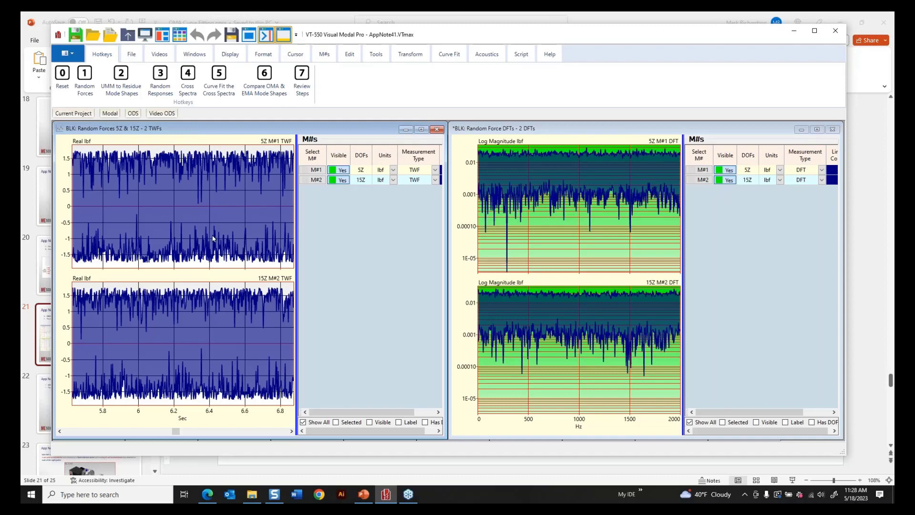
- Convert the EMA mode shapes from UMM to residues and calculate the random responses, reviewing their M#s list through M#99
left_click(126, 89)
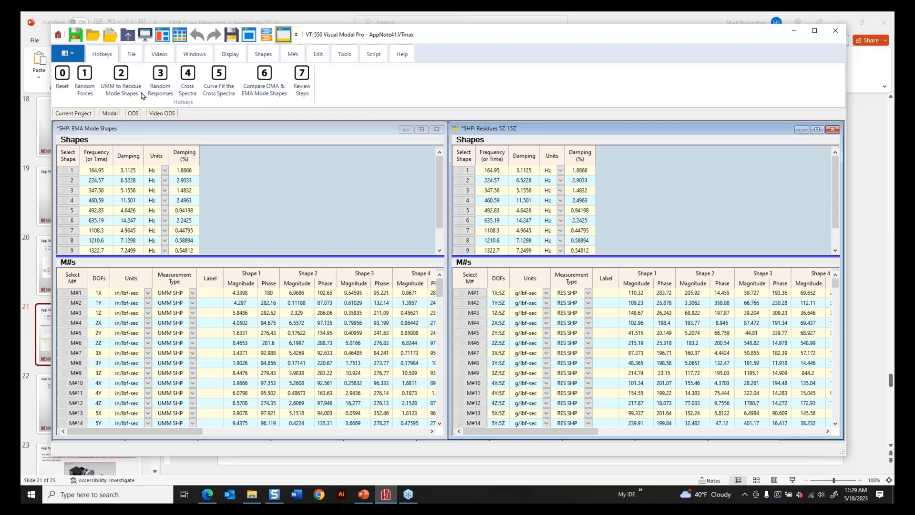
left_click(162, 77)
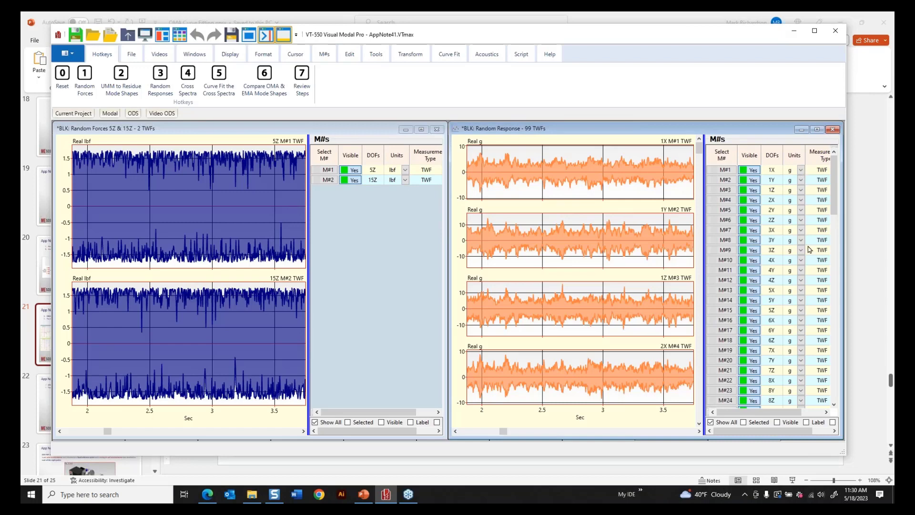
left_click_drag(835, 204, 835, 386)
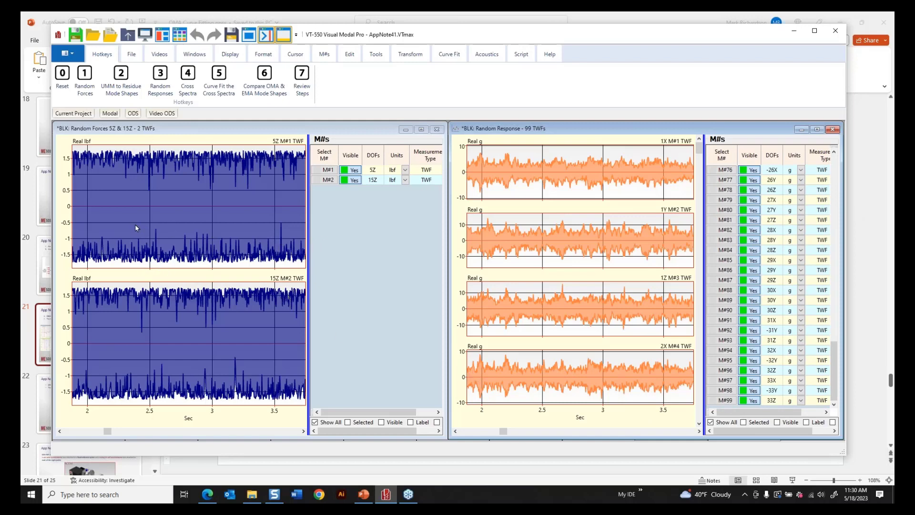
- Switch to PowerPoint to examine the random force locations on slide 19, and return to Visual Modal Pro
left_click(793, 32)
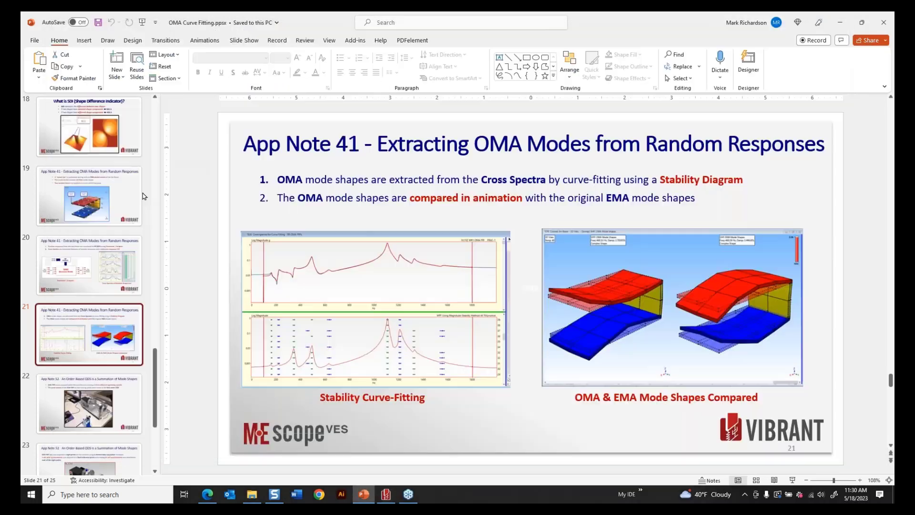
left_click(51, 202)
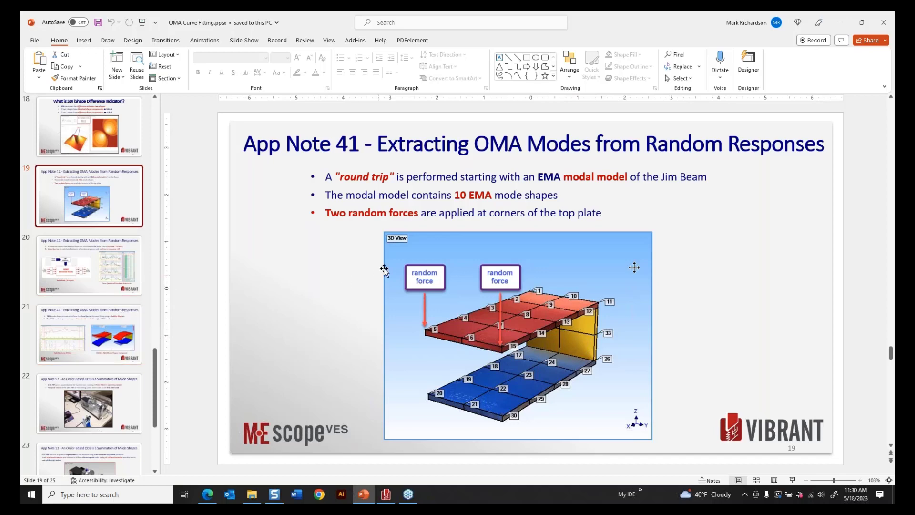
left_click(386, 494)
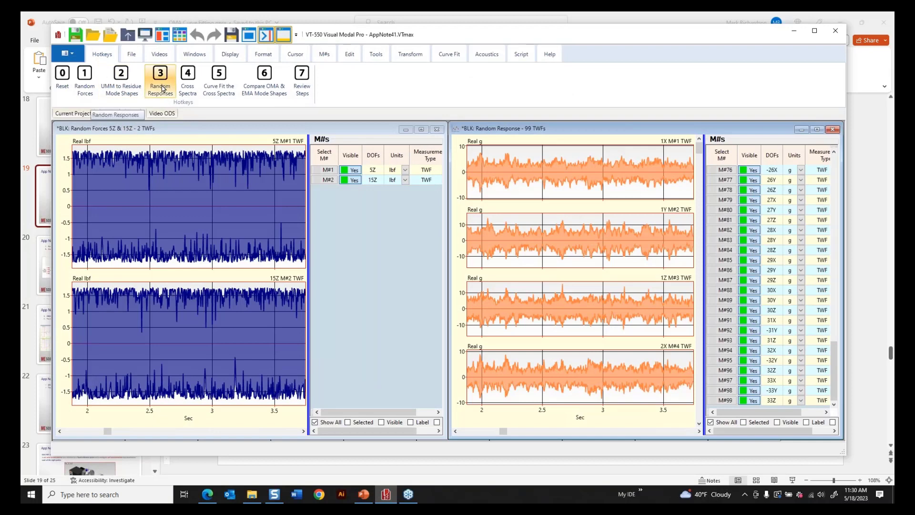
- Calculate the cross spectra from the random responses and briefly select M#100 to inspect the magnitude envelope
left_click(186, 84)
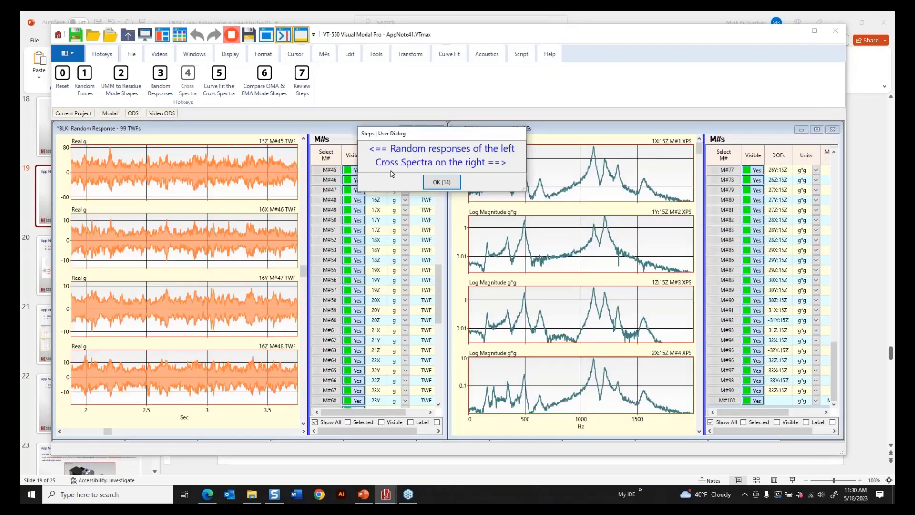
left_click(442, 182)
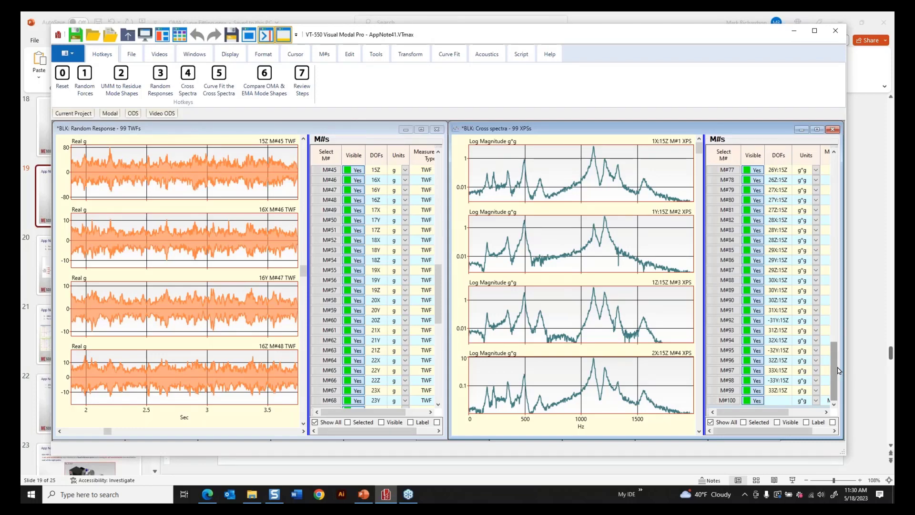
left_click(726, 403)
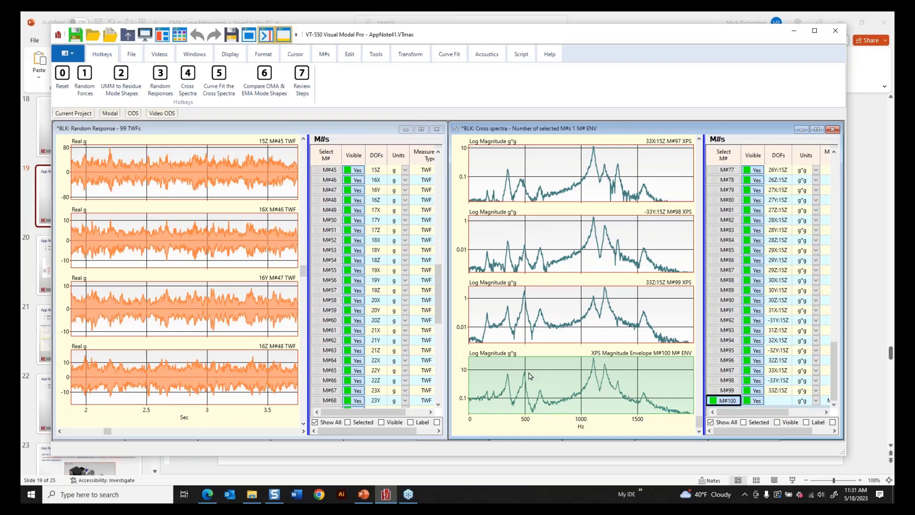
left_click(721, 401)
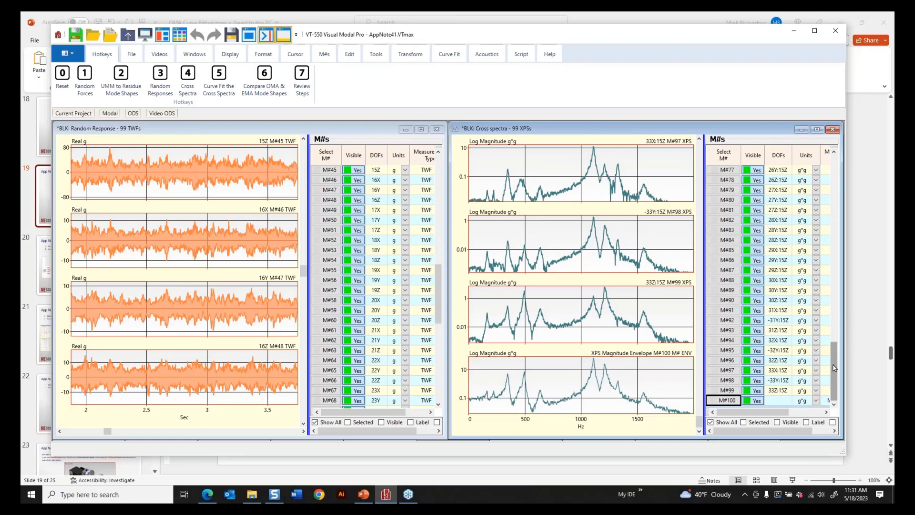
- Examine the cross spectra M#s list and traces, taking a close look at the 1150 to 1350 Hz range
scroll(813, 368, "up", 20)
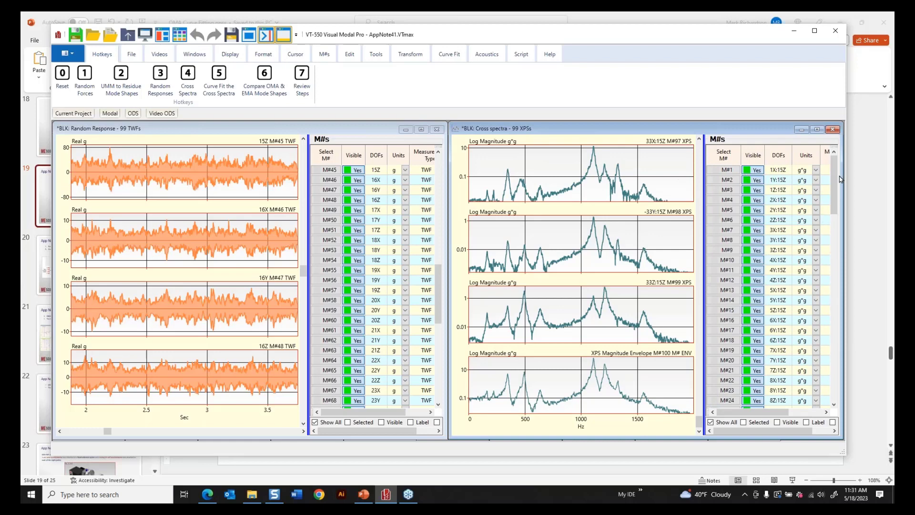
left_click_drag(835, 189, 858, 378)
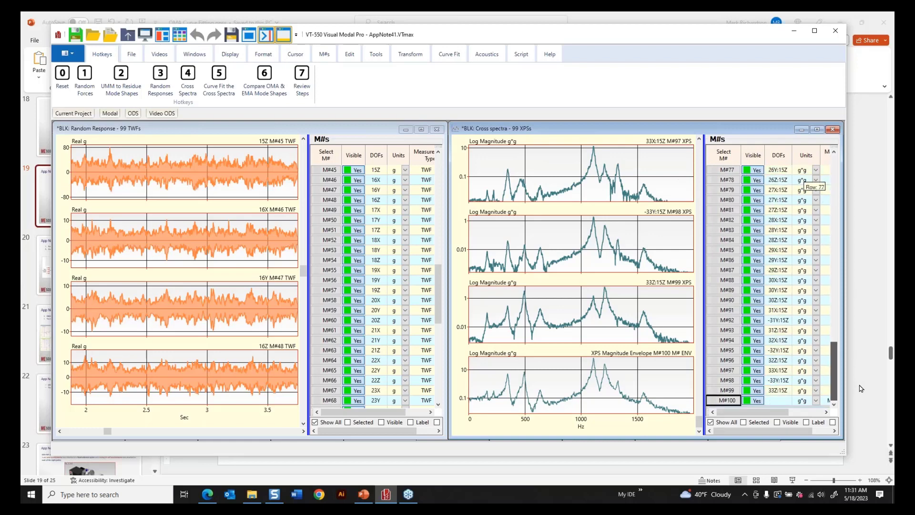
left_click_drag(860, 378, 550, 228)
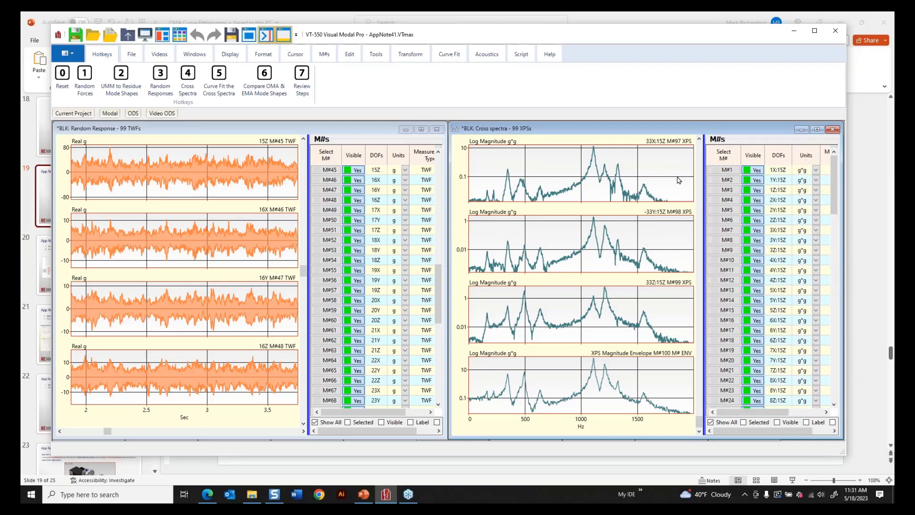
scroll(604, 190, "up", 8)
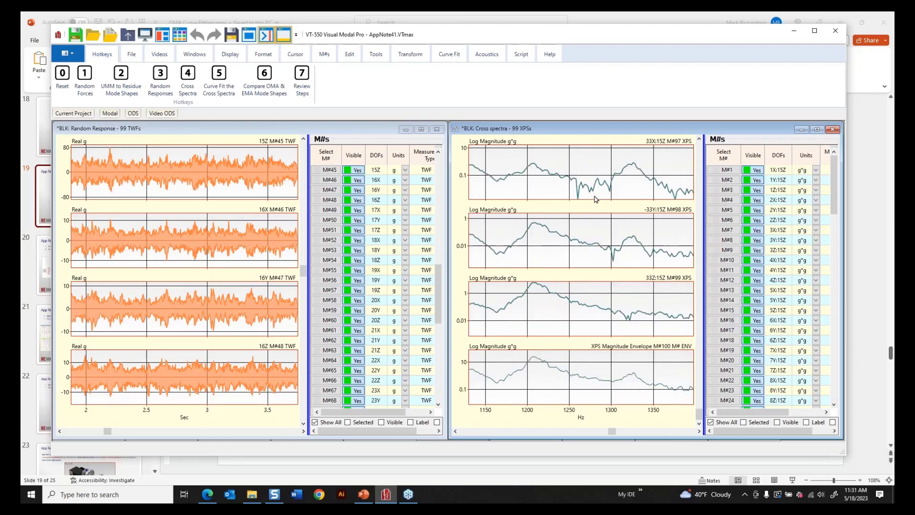
scroll(590, 206, "down", 8)
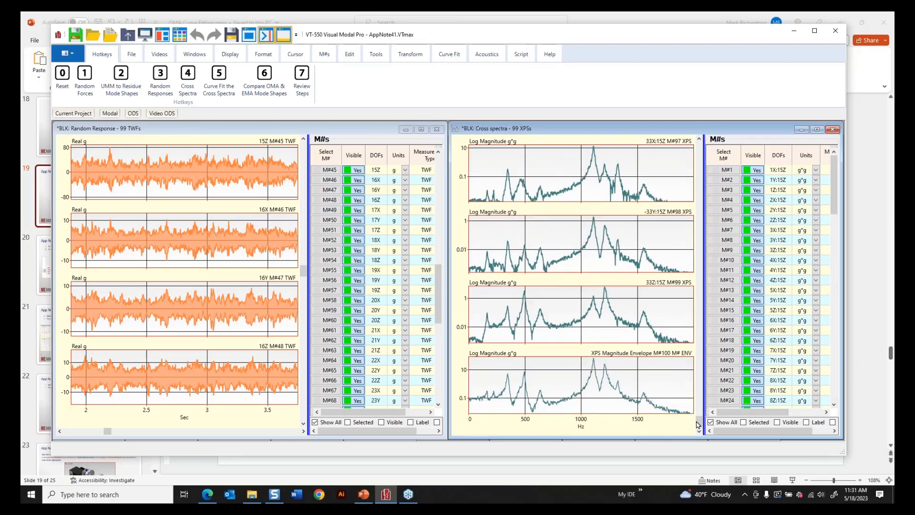
left_click_drag(697, 424, 667, 146)
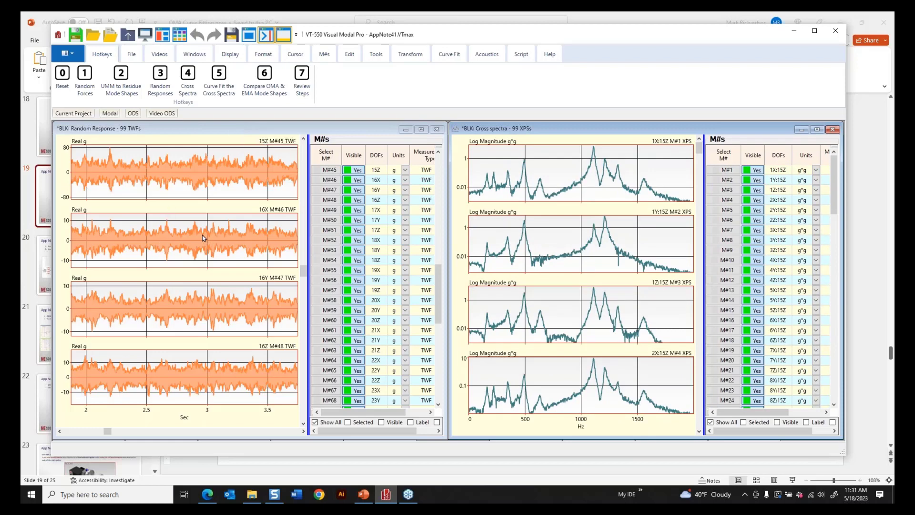
right_click(241, 172)
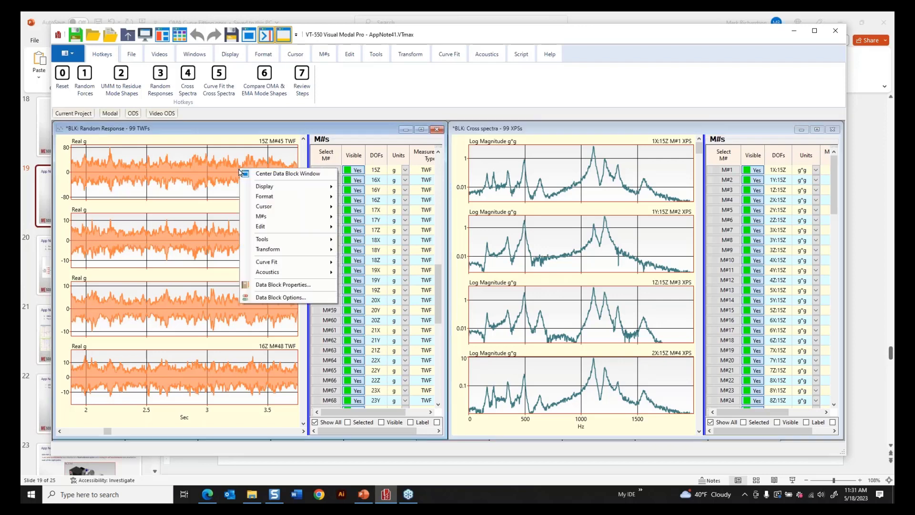
left_click(274, 298)
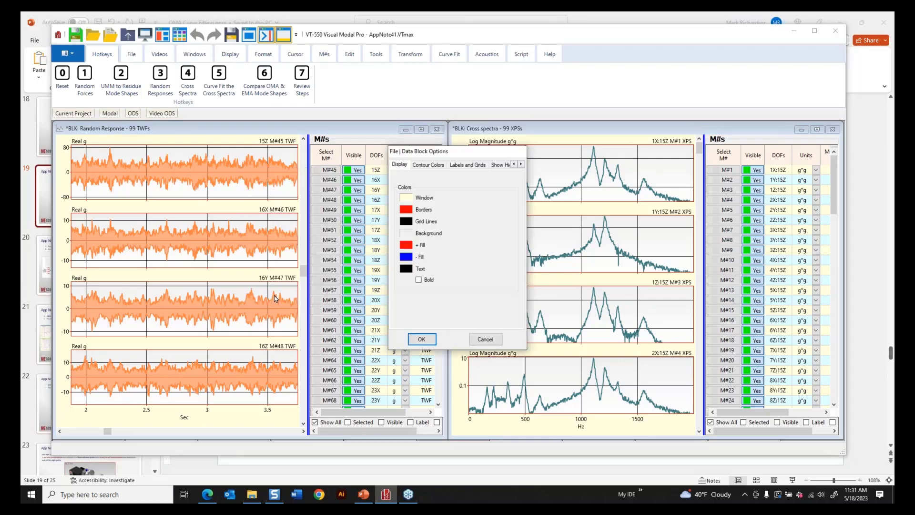
left_click(485, 338)
- Check the block size and axis resolution in the data block properties of Random Response and Cross spectra
right_click(228, 240)
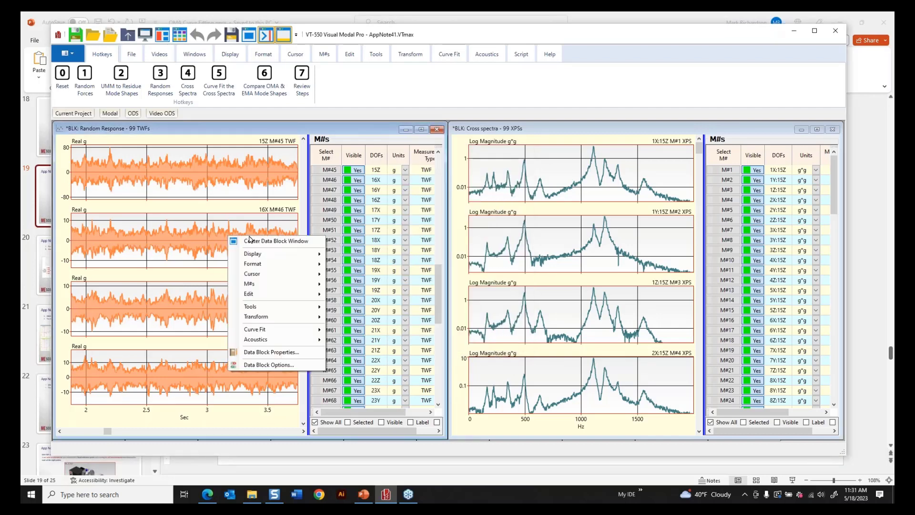
left_click(279, 353)
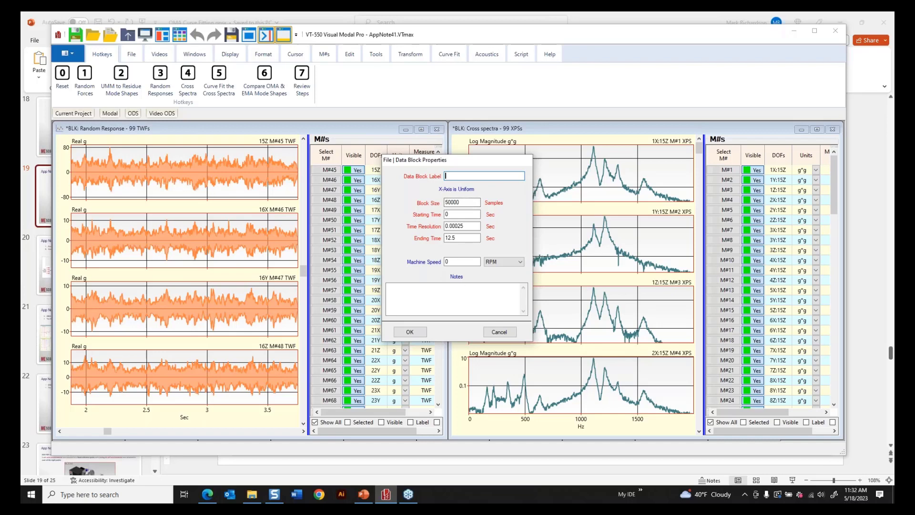
left_click(497, 331)
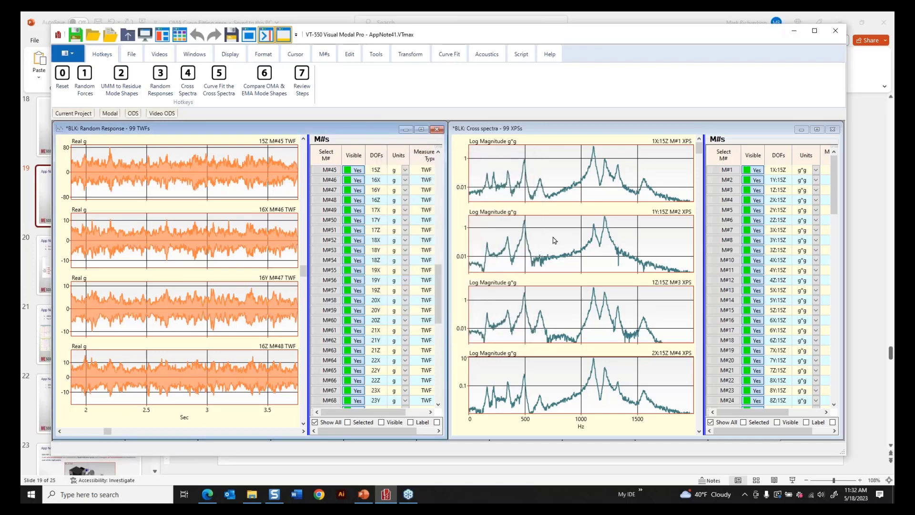
right_click(561, 171)
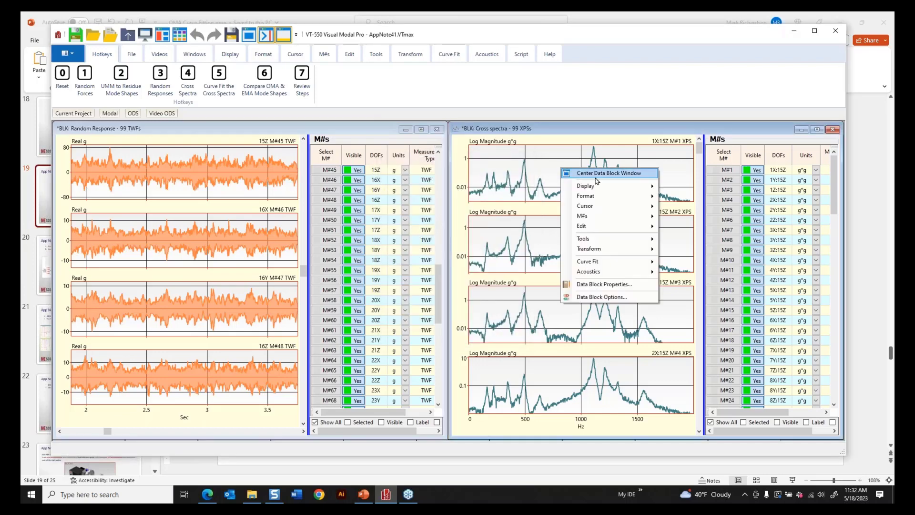
left_click(599, 285)
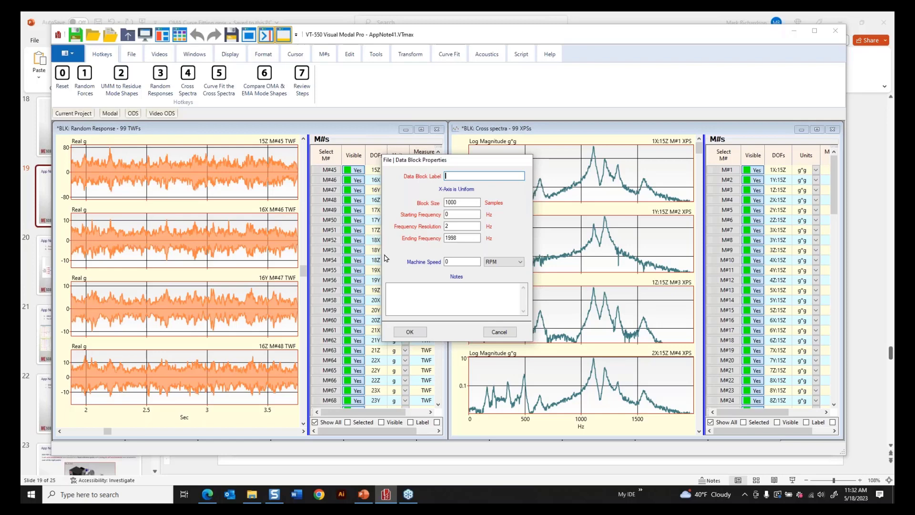
left_click(409, 332)
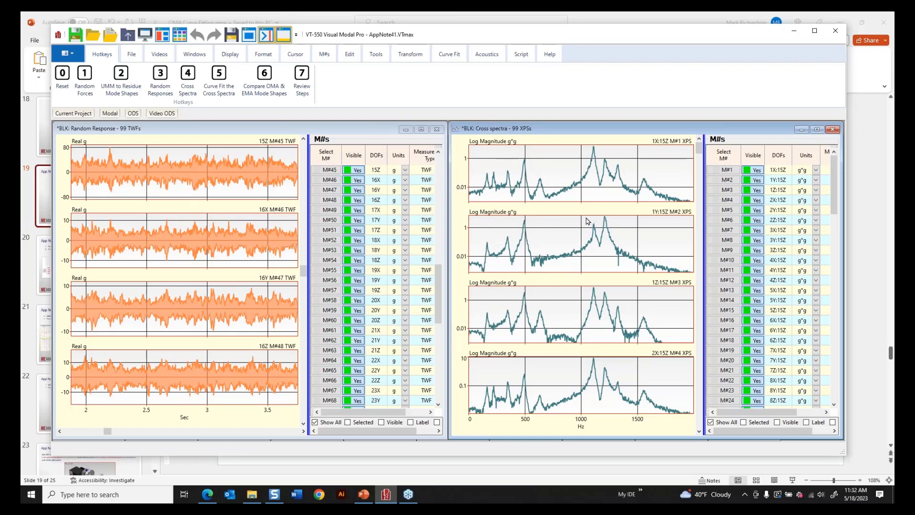
- Curve fit the cross spectra to extract the modal parameters, and slightly widen the plot area beside the M#s table
left_click(216, 86)
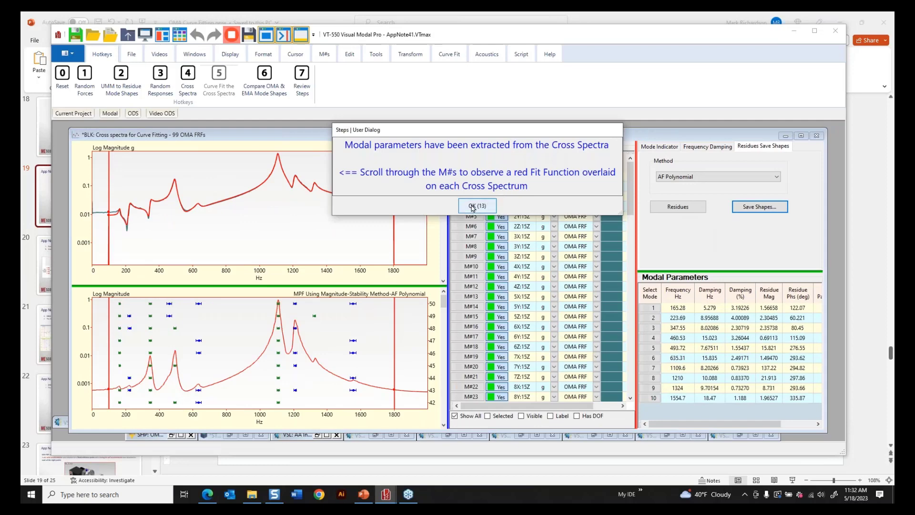
left_click(473, 206)
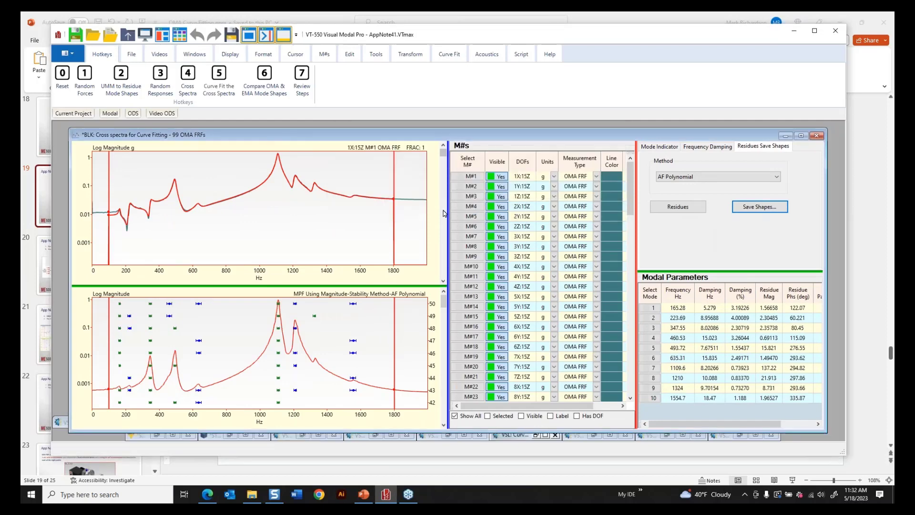
left_click_drag(448, 208, 450, 207)
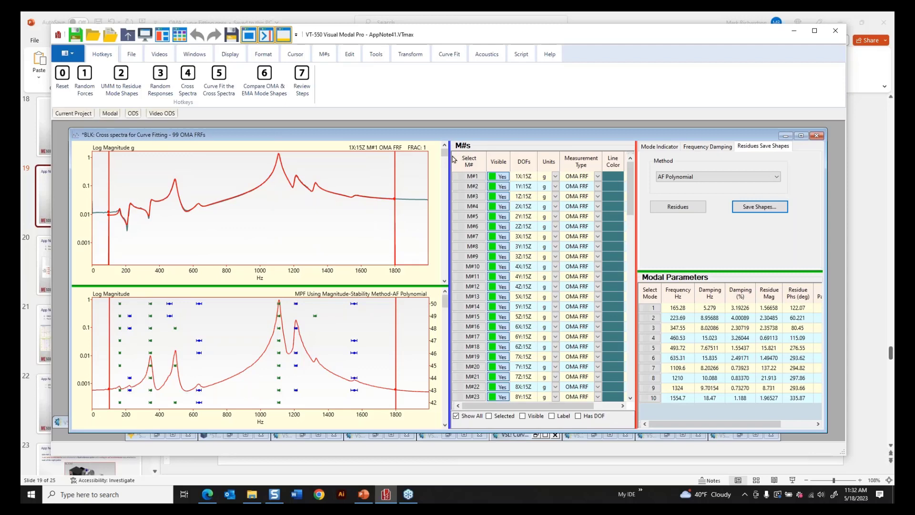
mouse_move(447, 156)
left_mouse_down()
mouse_move(451, 281)
mouse_move(448, 155)
left_mouse_up()
- Display the cross spectra in Bode format and enlarge the phase and magnitude plots above the stability diagram
right_click(318, 206)
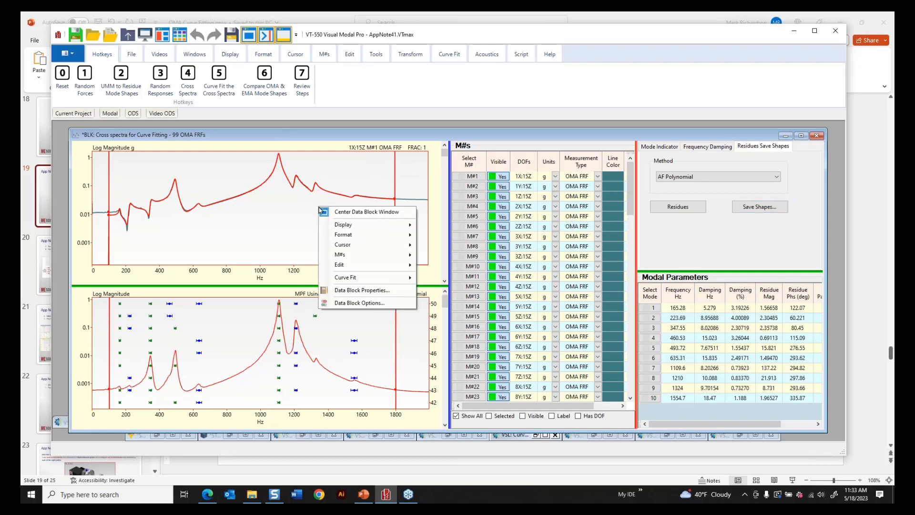
mouse_move(347, 236)
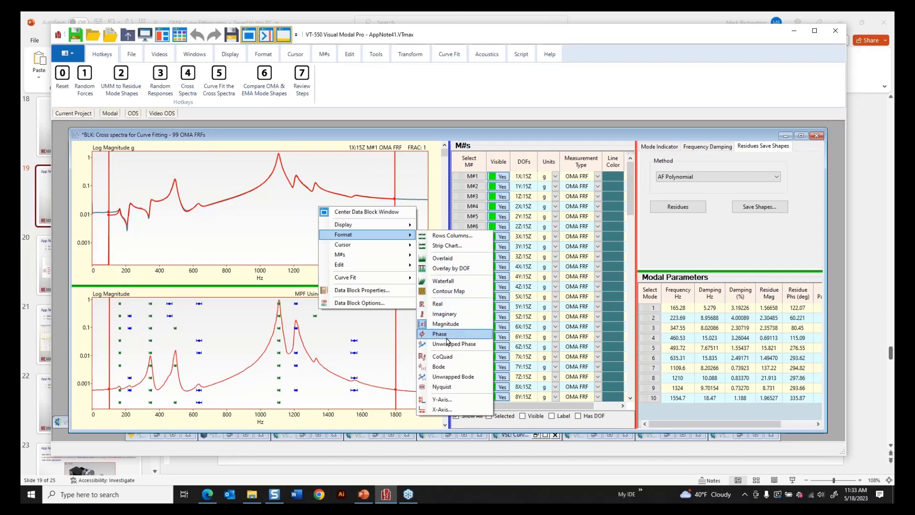
left_click(442, 366)
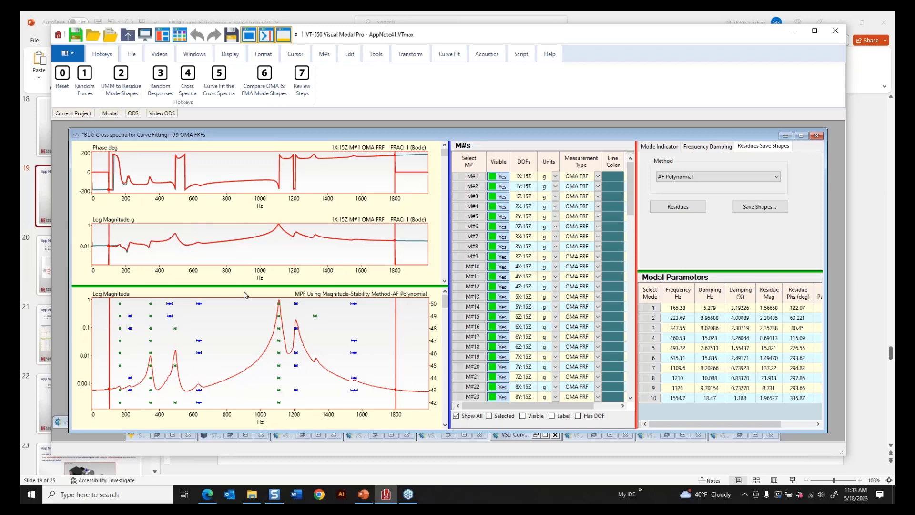
left_click_drag(244, 285, 251, 333)
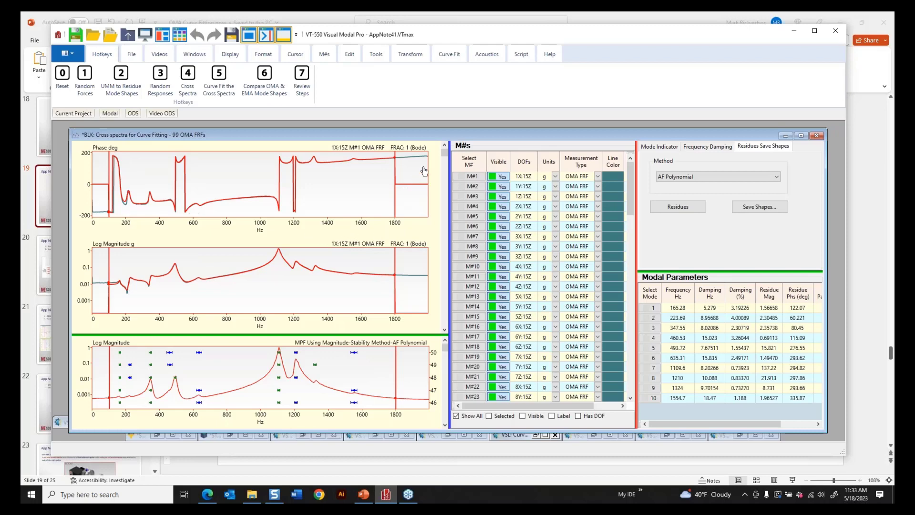
left_click_drag(444, 153, 401, 172)
- Enlarge the stability diagram and examine the stable pole groups across the curve fitting model sizes
left_click_drag(310, 334, 310, 226)
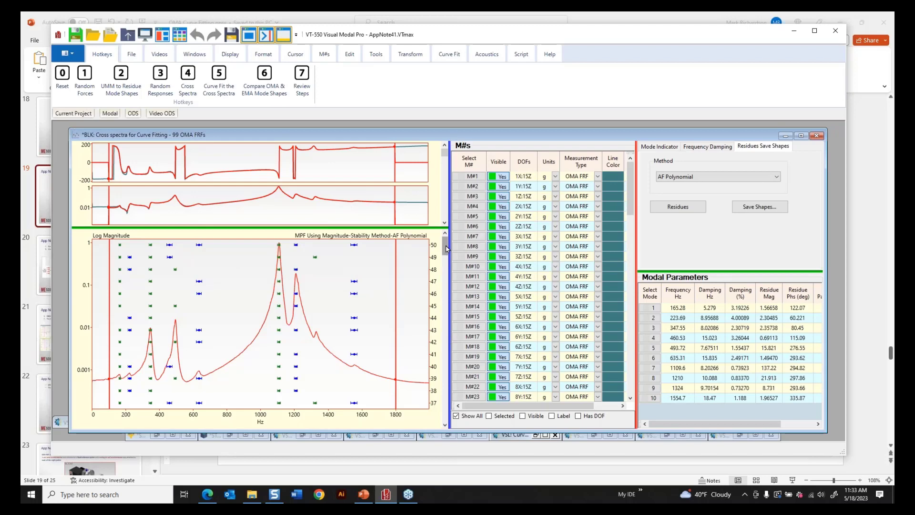
left_click_drag(447, 253, 441, 363)
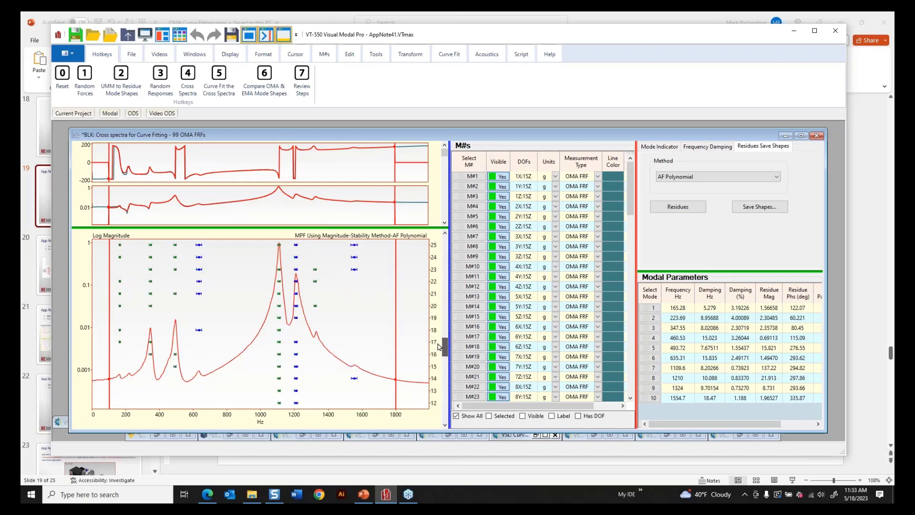
mouse_move(439, 295)
left_mouse_down()
mouse_move(438, 339)
mouse_move(435, 284)
left_mouse_up()
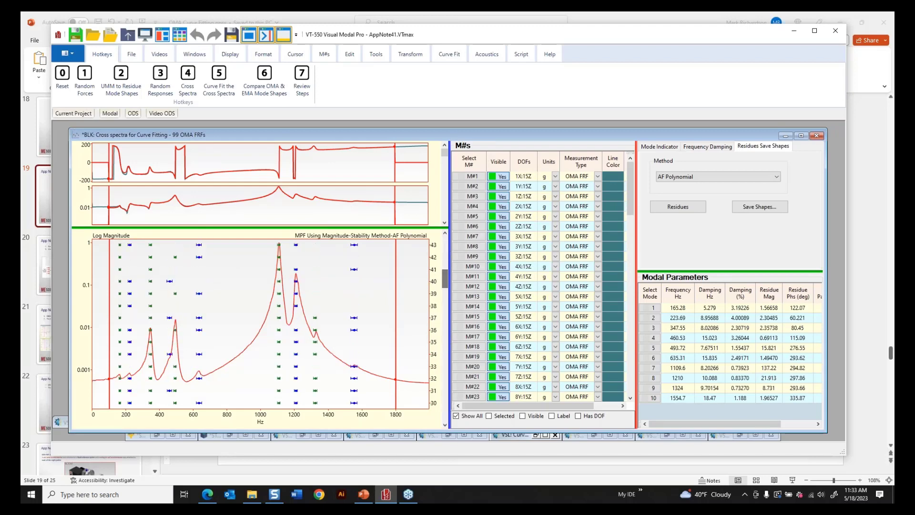
- Show all pole estimates on the stability diagram for inspection, and restrict it to the stable groups again
left_click(714, 147)
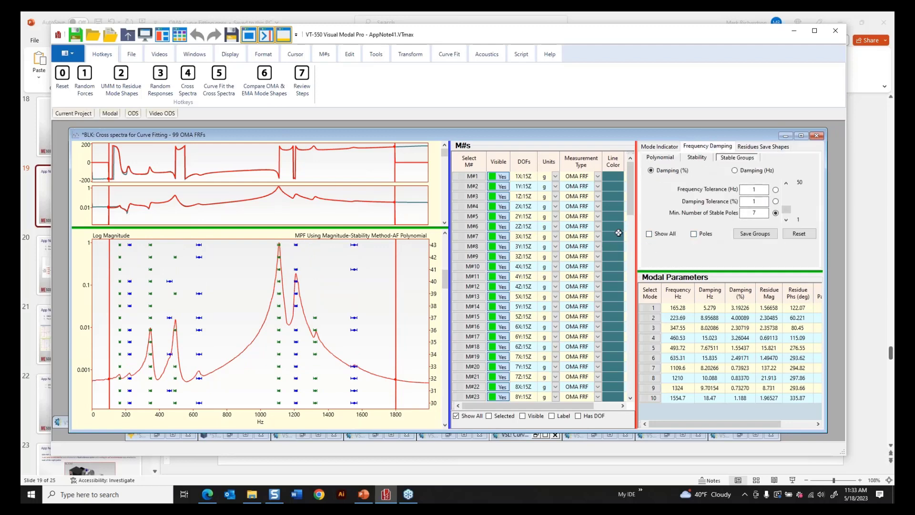
left_click(649, 234)
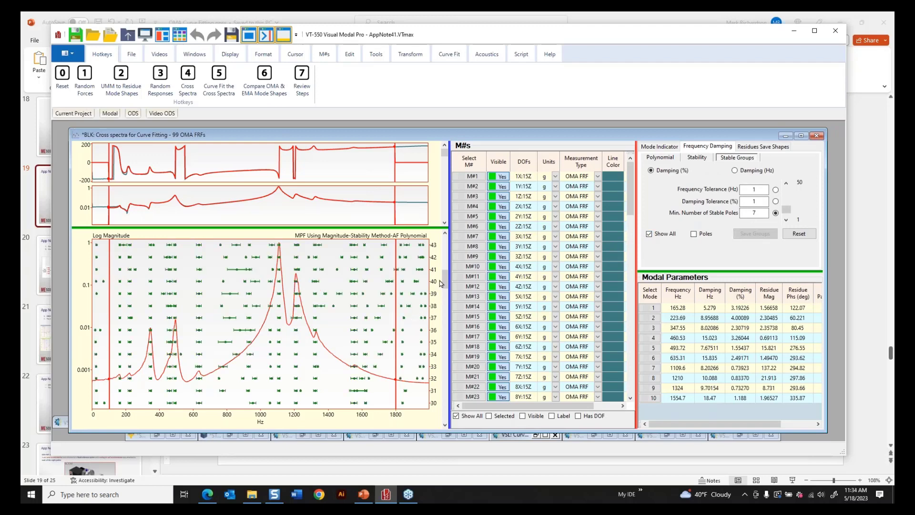
left_click_drag(445, 287, 448, 236)
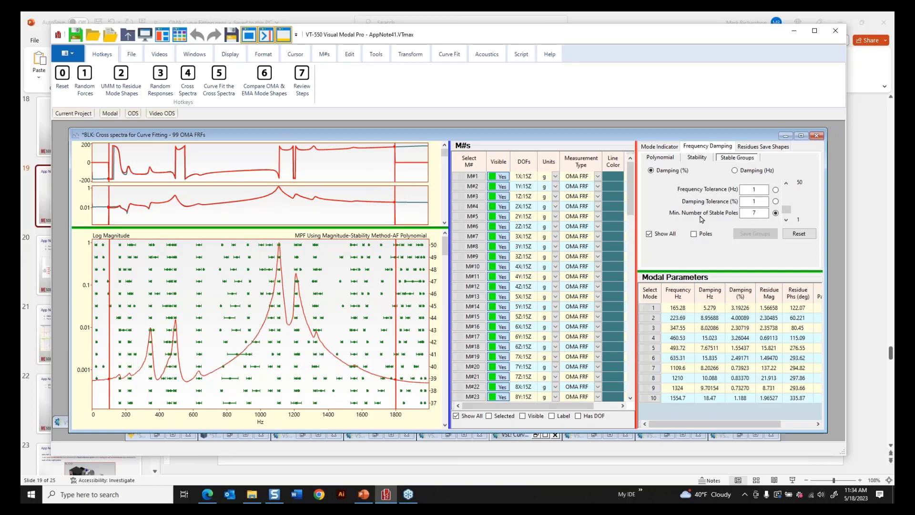
left_click(665, 235)
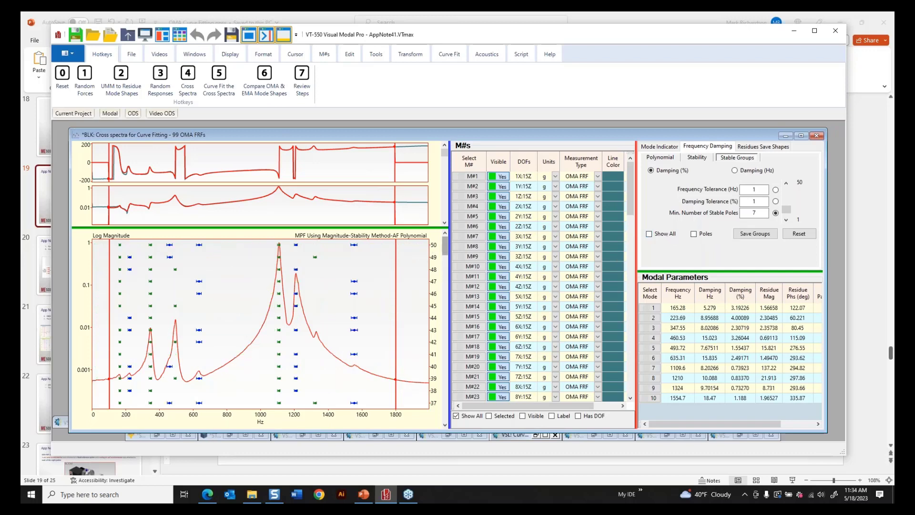
left_click_drag(443, 270, 465, 233)
- Enlarge the Bode plots and examine the curve fits of the cross spectra from M#1 through M#36
left_click_drag(377, 228, 357, 342)
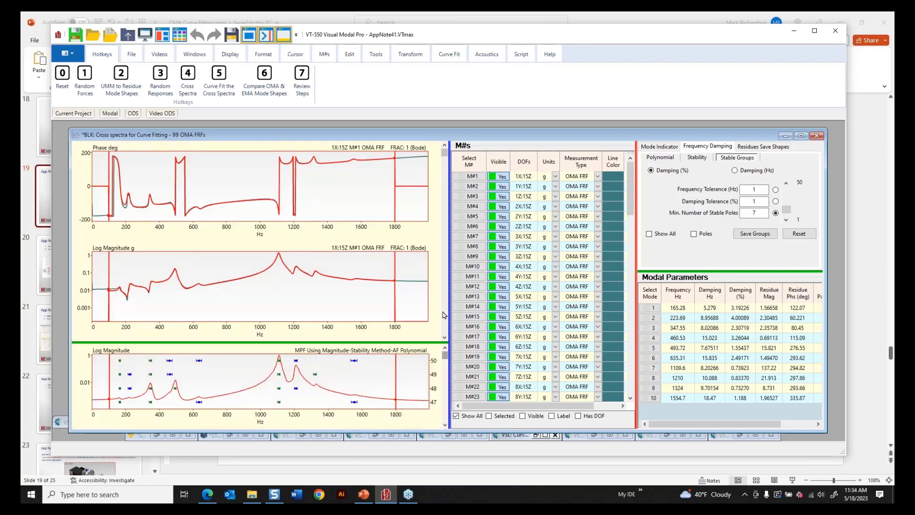
scroll(443, 315, "down", 6)
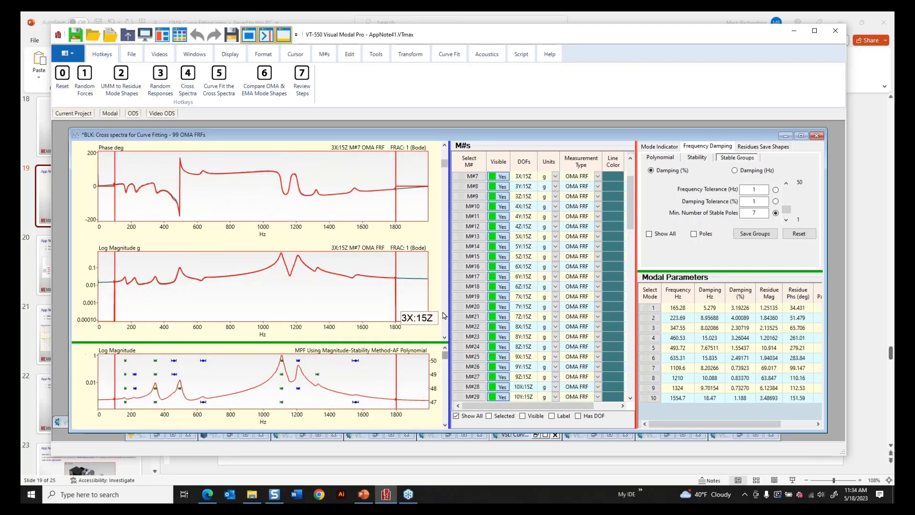
scroll(443, 315, "down", 11)
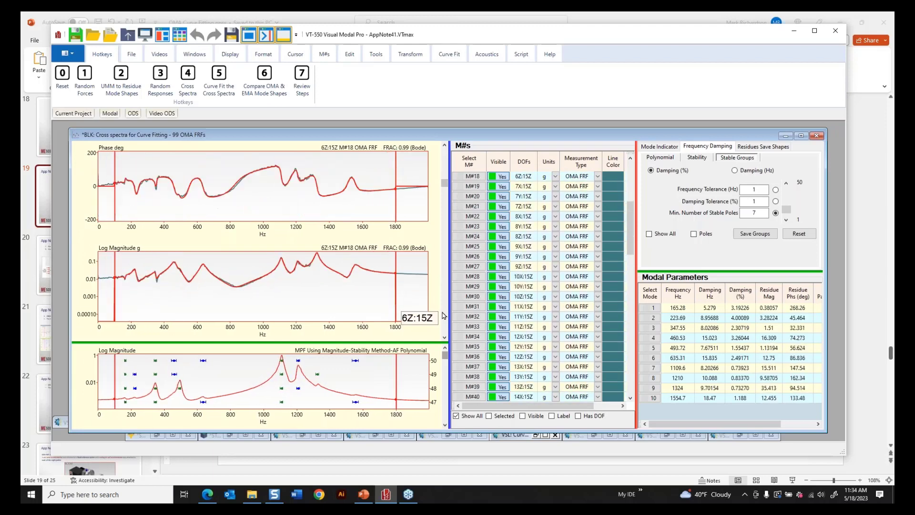
scroll(443, 315, "down", 7)
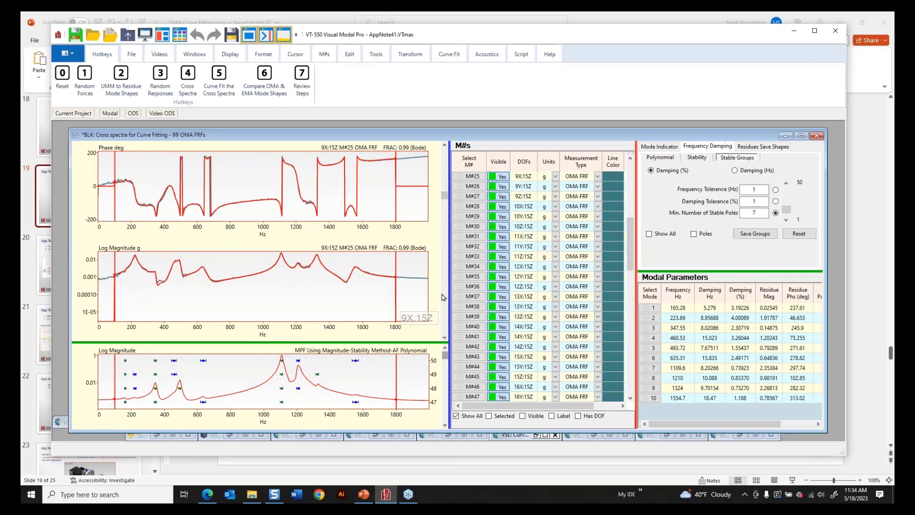
scroll(446, 313, "down", 11)
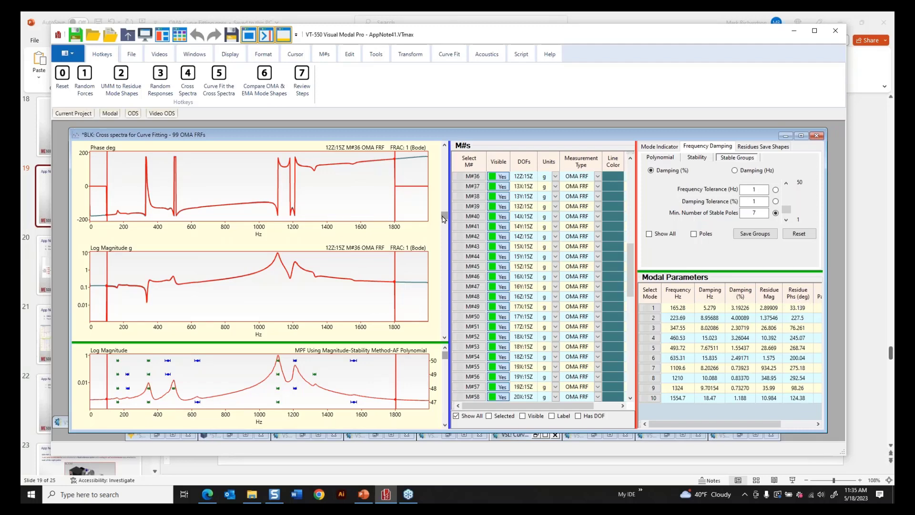
left_click_drag(443, 219, 434, 169)
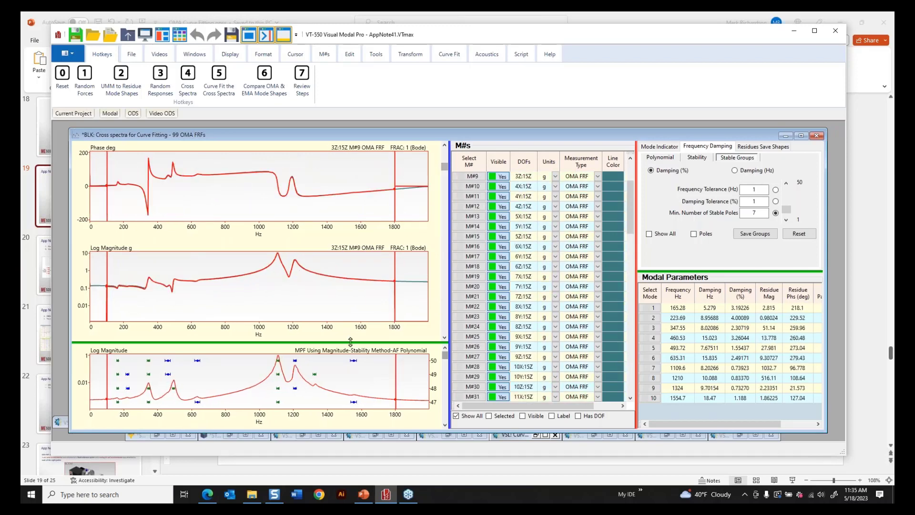
- Enlarge the stability diagram again and run the OMA versus EMA mode shape comparison, sweeping through the maximum-MAC shape pairs
left_click_drag(331, 341, 327, 258)
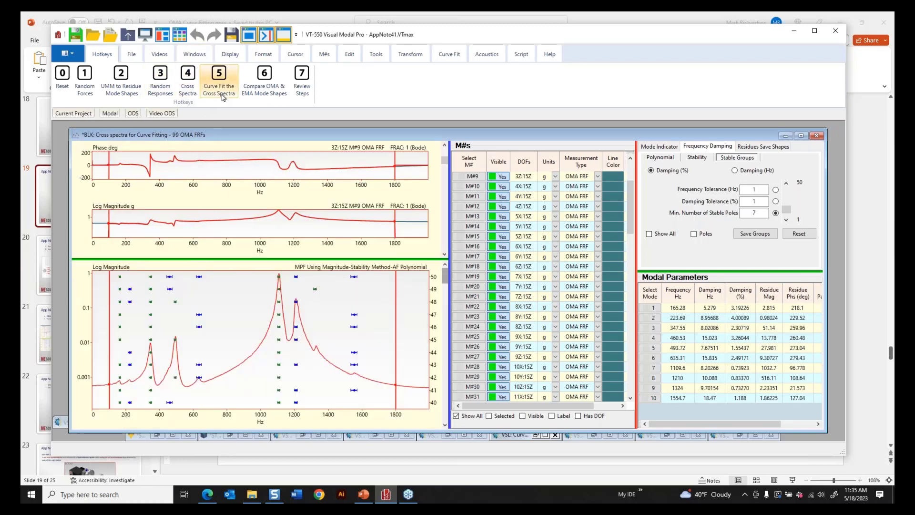
left_click(264, 80)
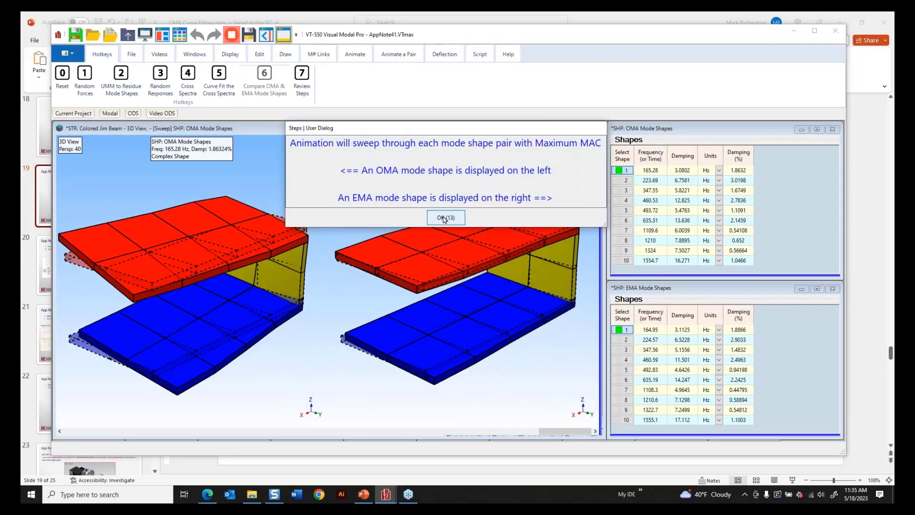
left_click(443, 218)
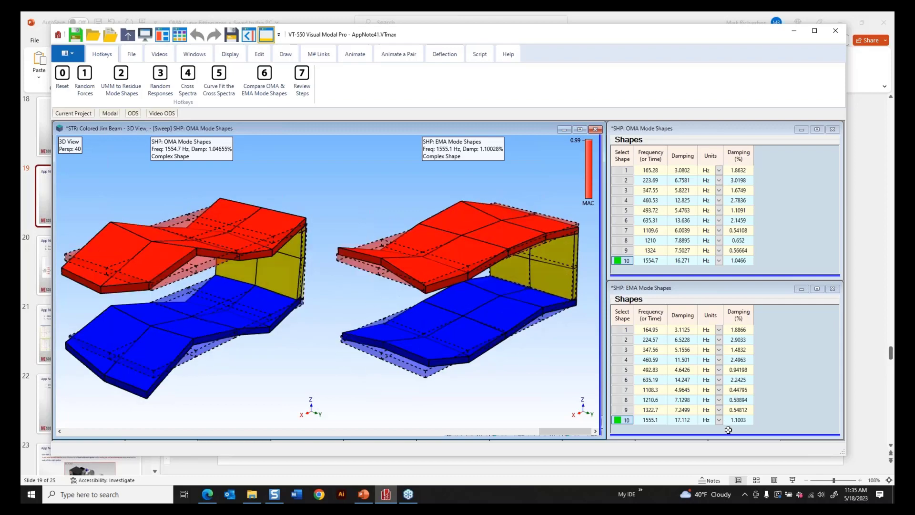
- Reveal the M#s lists of the EMA and OMA mode shape tables to check their measurement types, and hide them again
left_click_drag(726, 434, 735, 347)
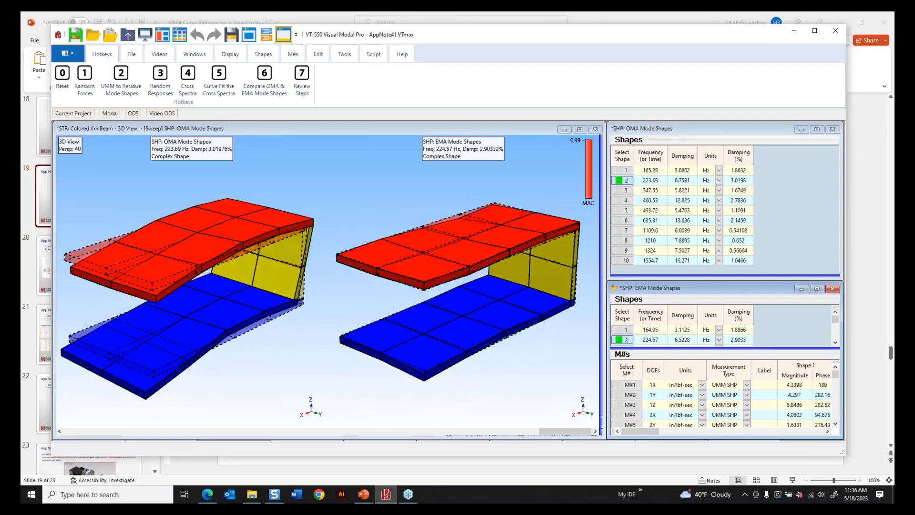
left_click_drag(682, 275, 673, 199)
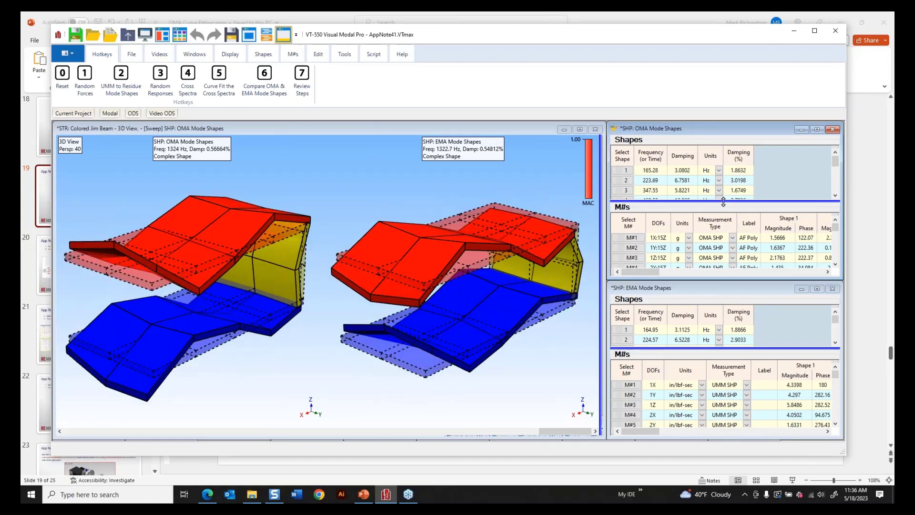
left_click_drag(723, 202, 723, 275)
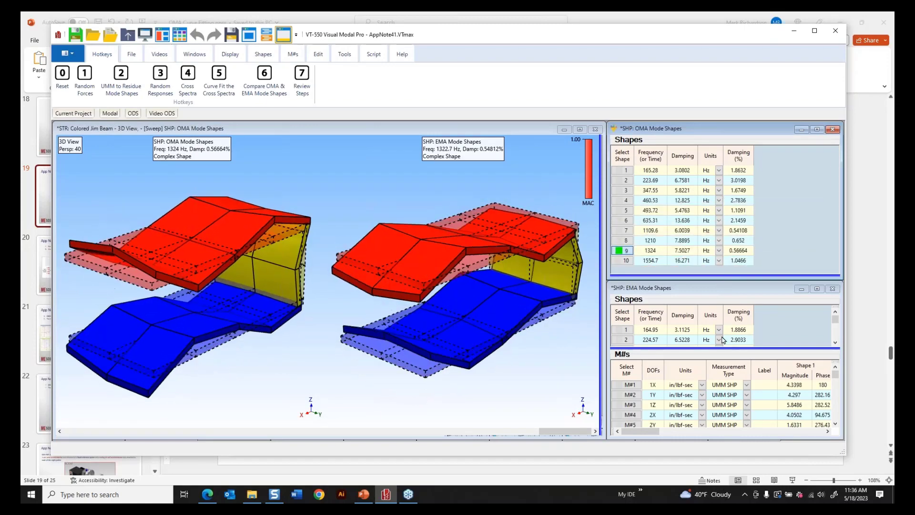
key("Down")
left_click_drag(723, 349, 733, 435)
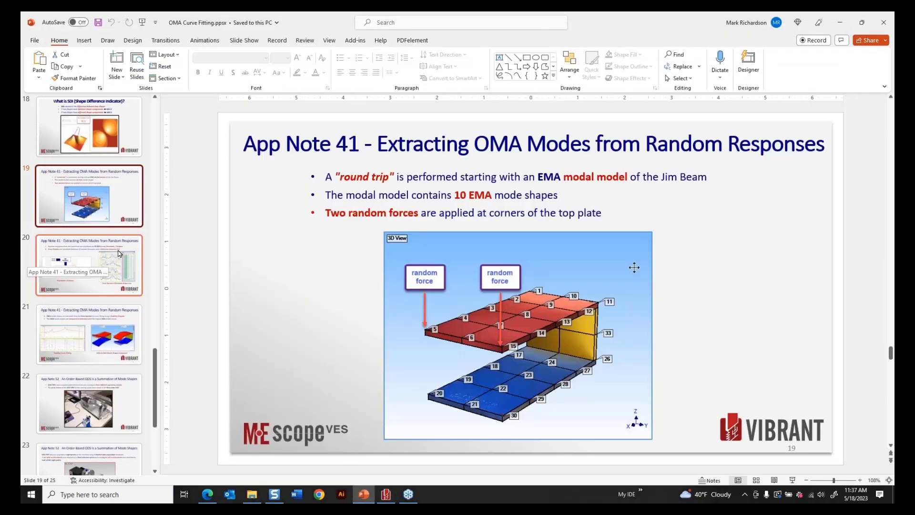
scroll(119, 251, "down", 5)
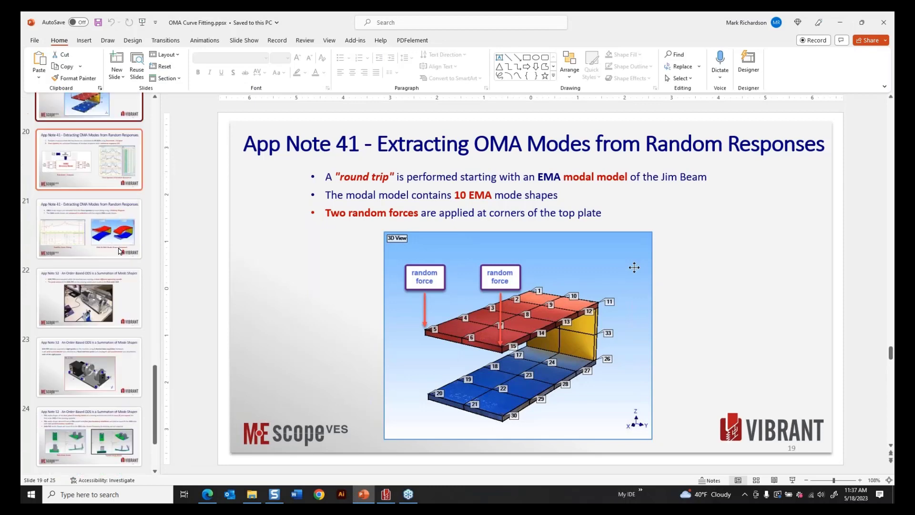
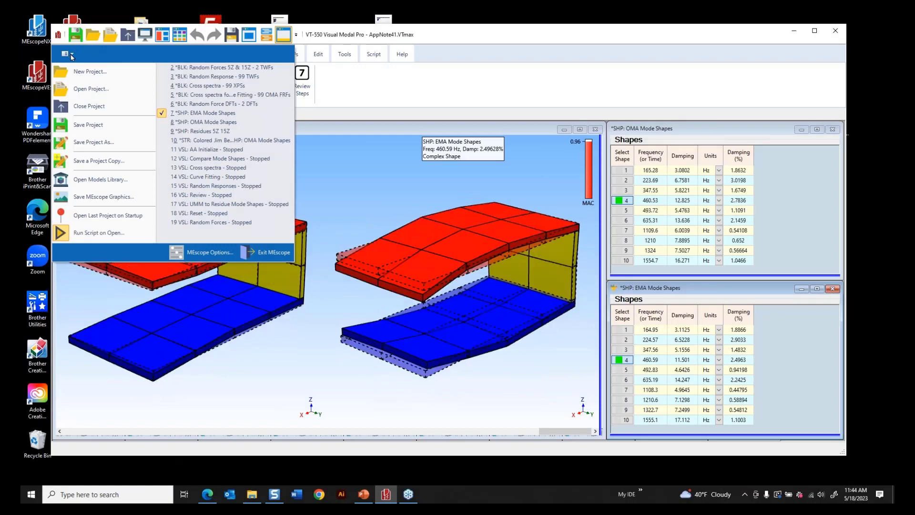
- Close the App Note 41 project without saving its files and open AppNote52.VTmax as a regular, non-demo project
left_click(96, 105)
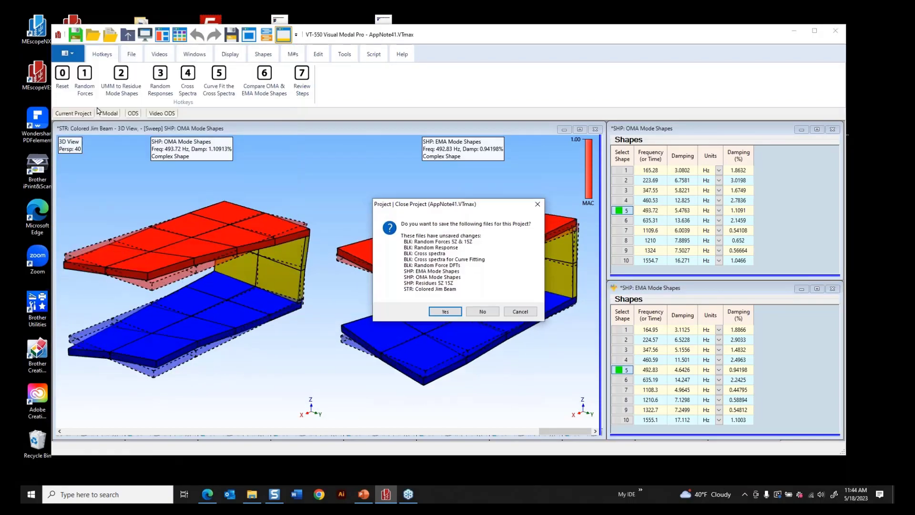
left_click(482, 311)
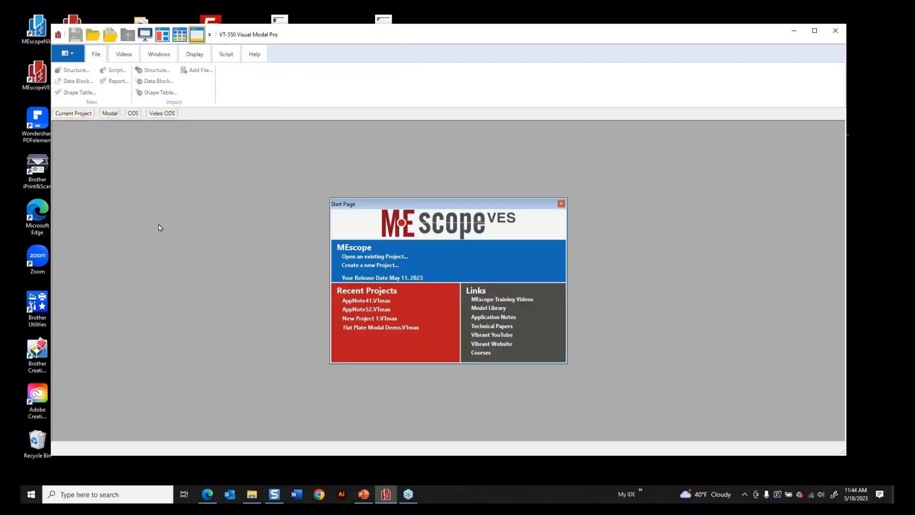
left_click(379, 309)
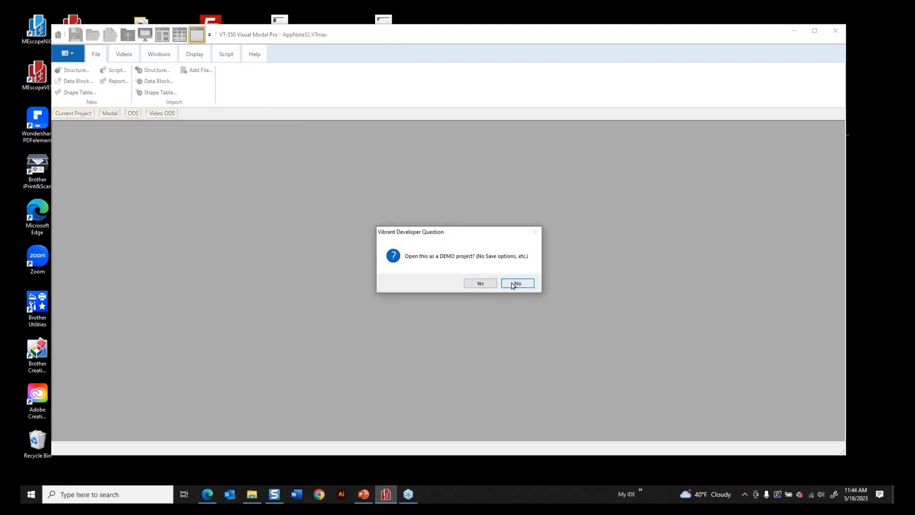
left_click(513, 284)
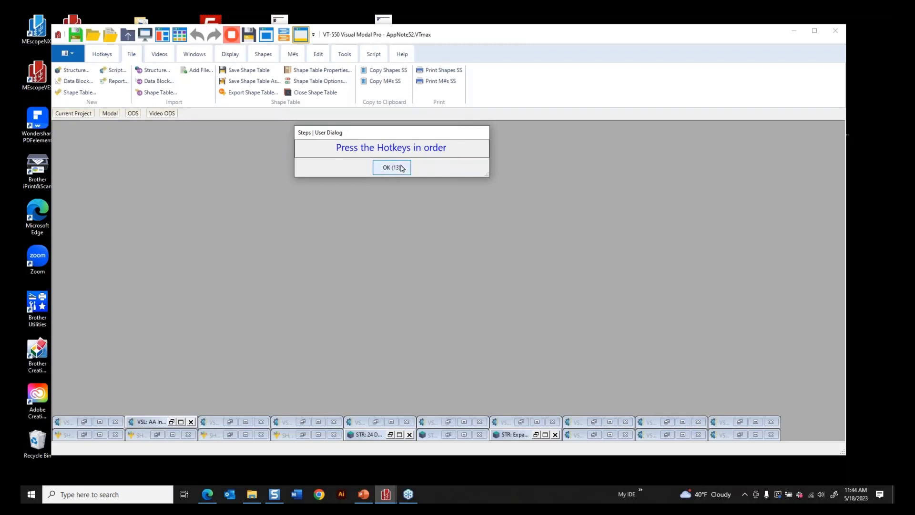
left_click(392, 167)
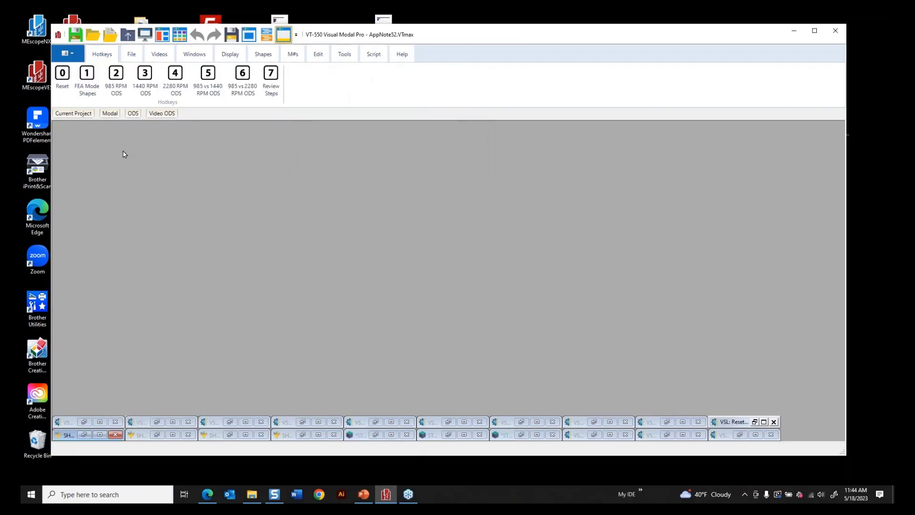
- Animate the FEA mode shapes of the base plate and bearing blocks, and display shapes 6 and 7
left_click(81, 78)
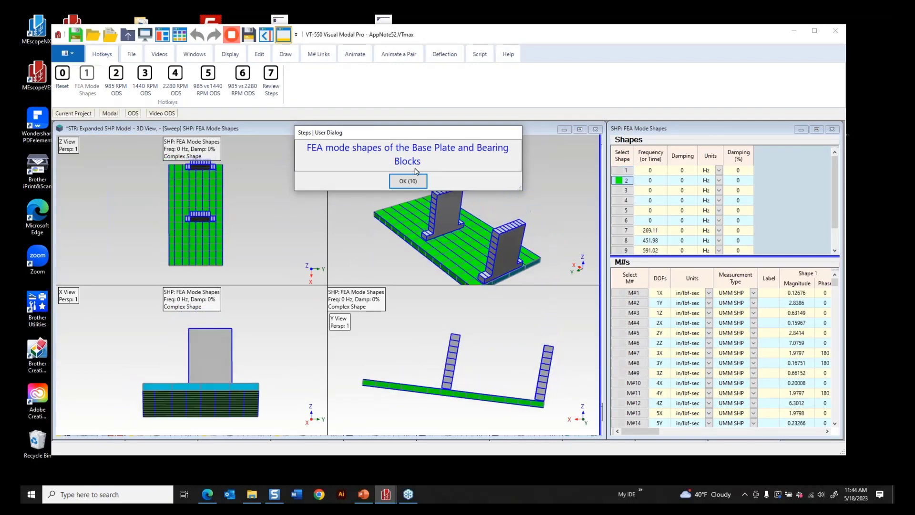
left_click(414, 183)
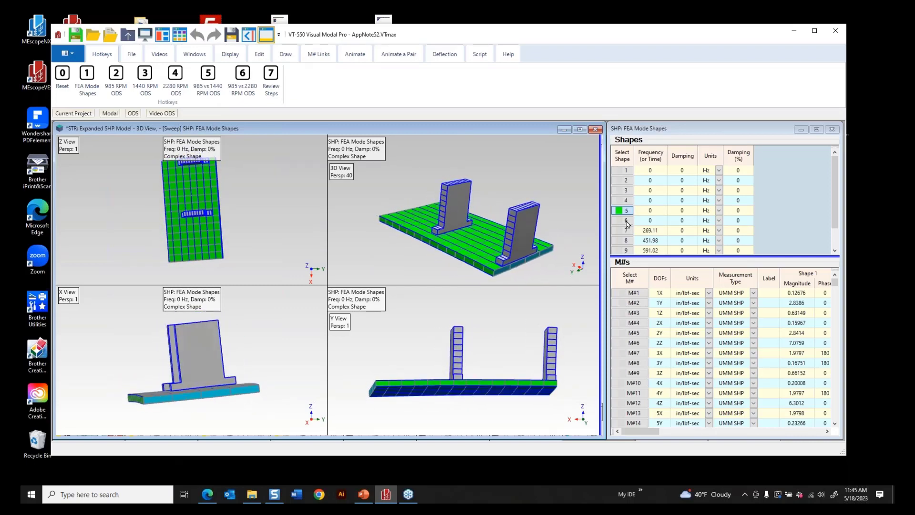
left_click(626, 221)
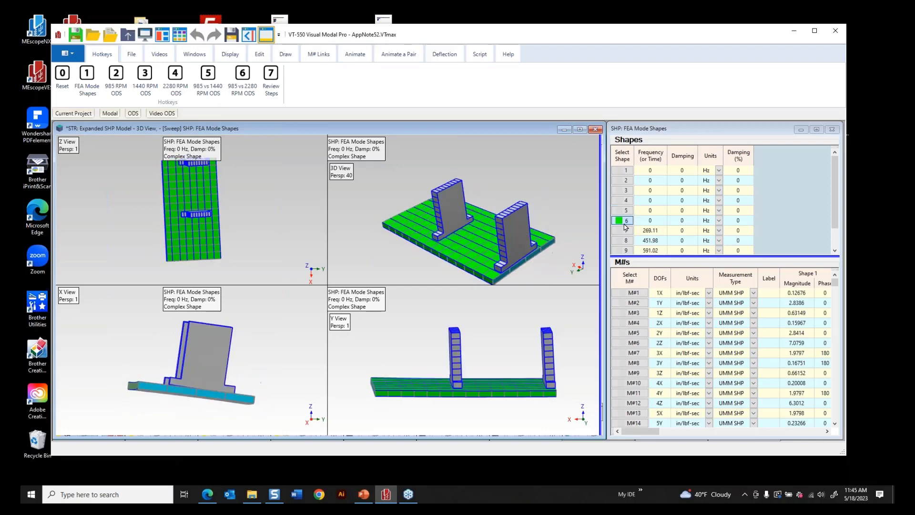
key("Down")
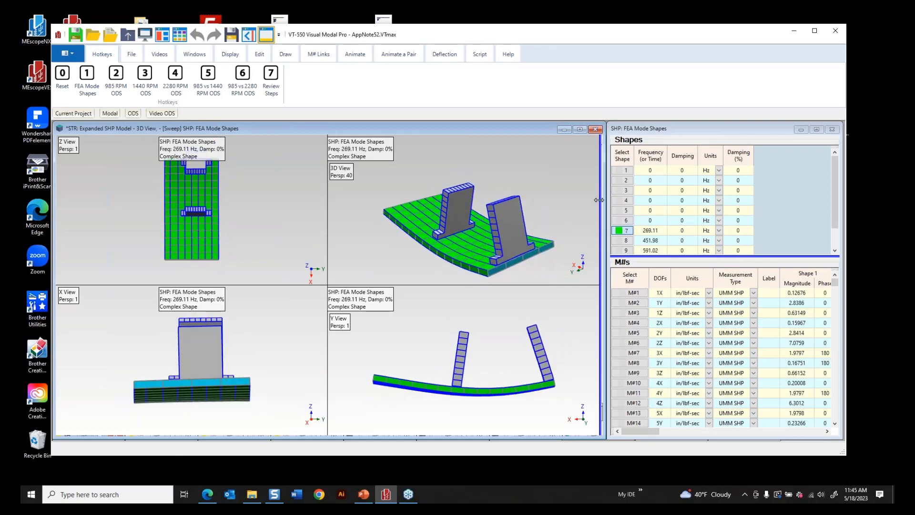
- Step through the rigid-body and flexible FEA mode shapes, enlarging the Shapes list to reveal all ten shapes
left_click(624, 173)
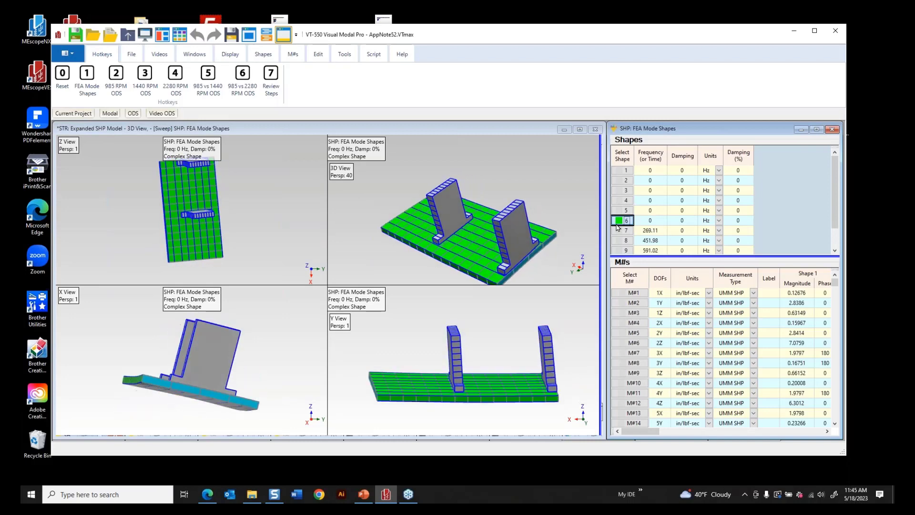
left_click(618, 230)
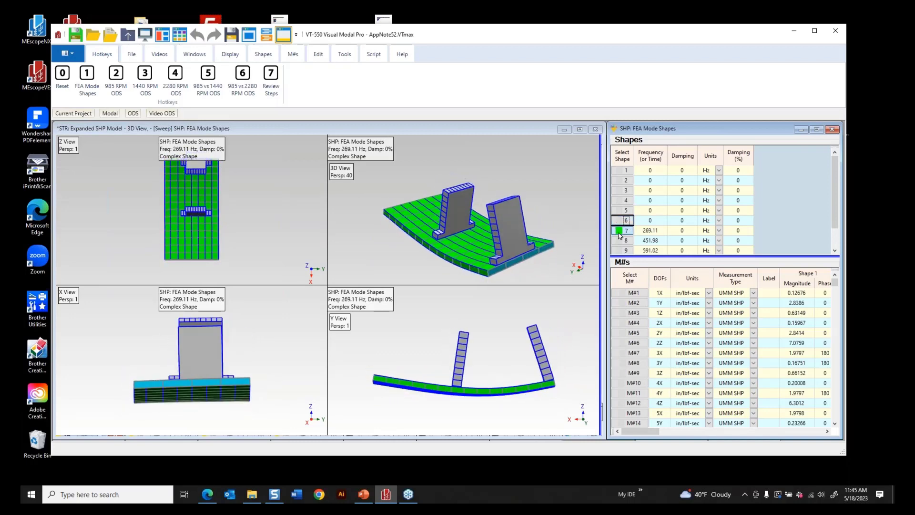
left_click_drag(627, 253, 627, 285)
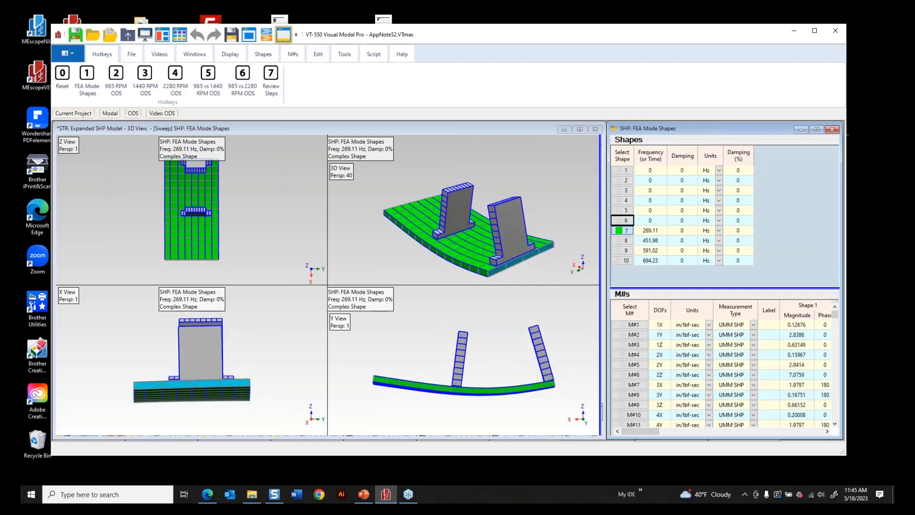
left_click(621, 241)
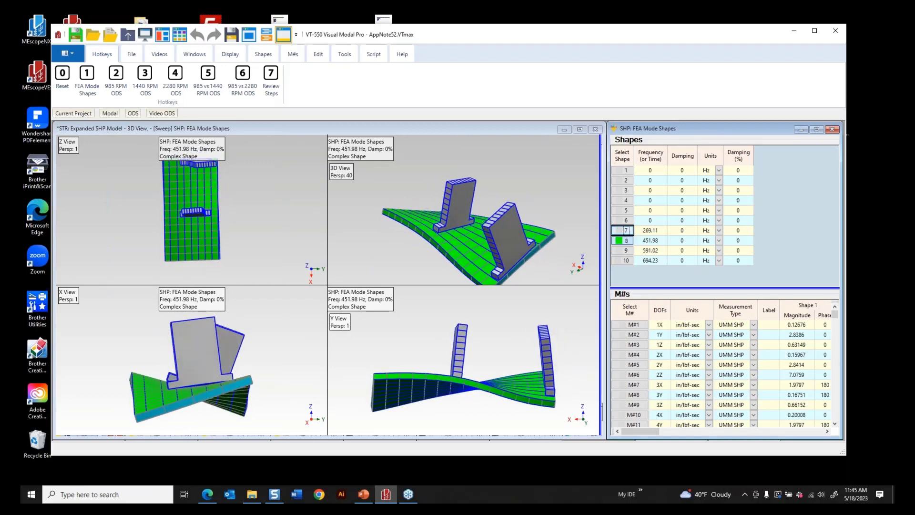
left_click(622, 231)
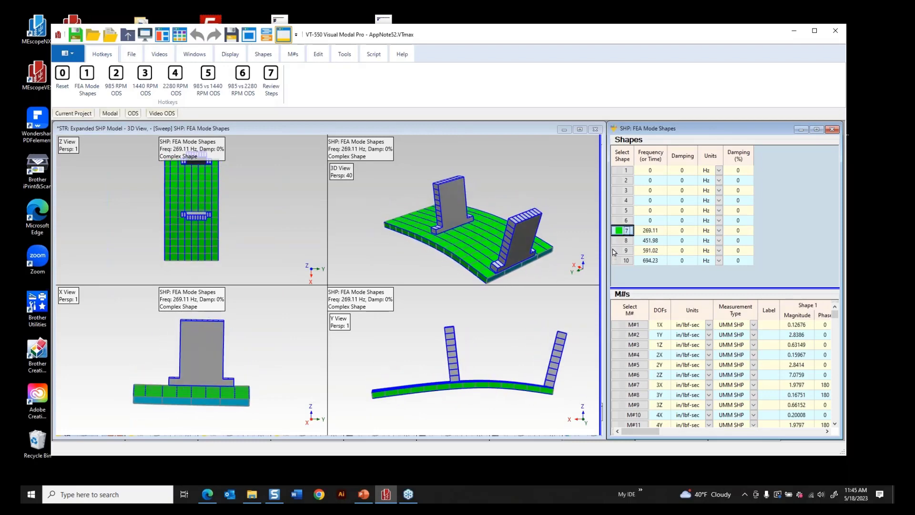
left_click(619, 241)
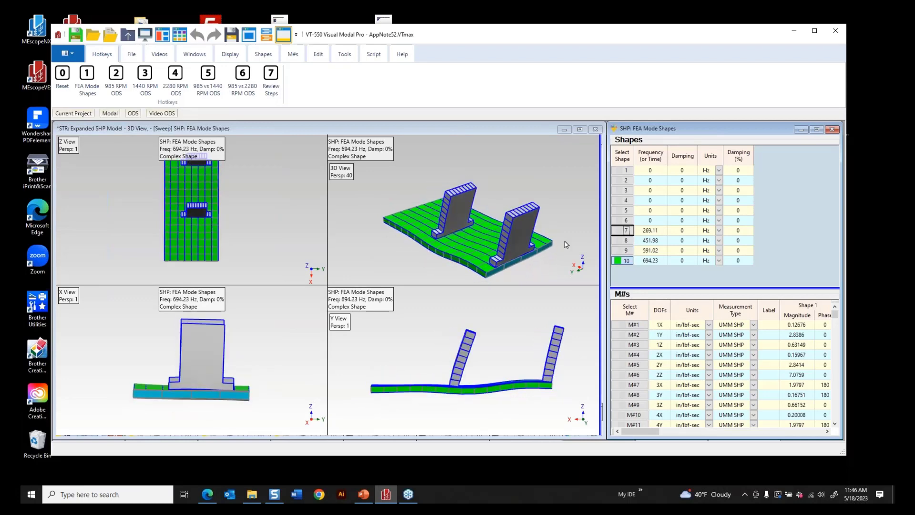
- Replay FEA mode shapes 7, 8 and 9, returning to shapes 7 and 8 to compare bending with torsion
left_click(620, 232)
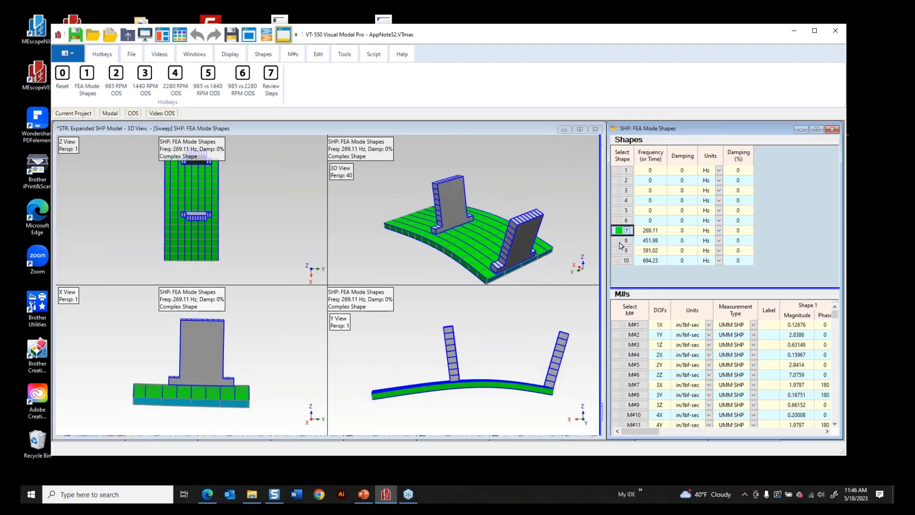
left_click(619, 243)
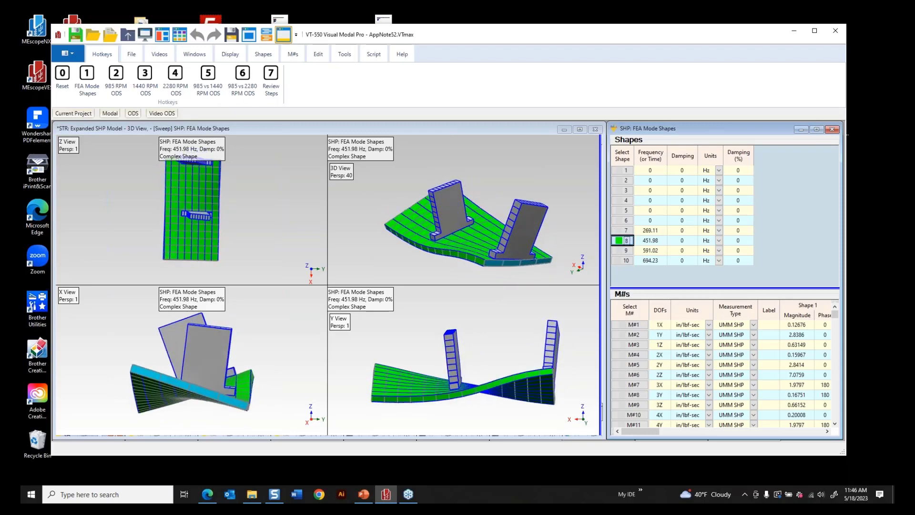
left_click(626, 251)
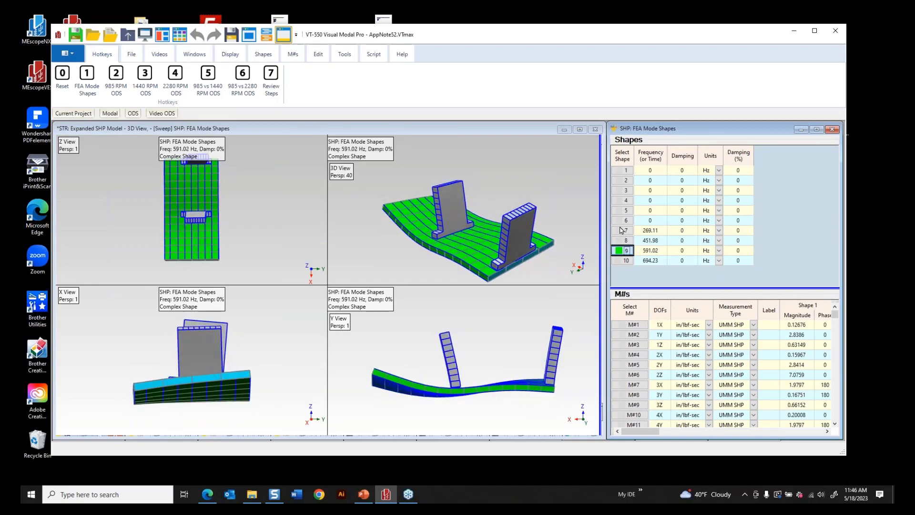
left_click(619, 230)
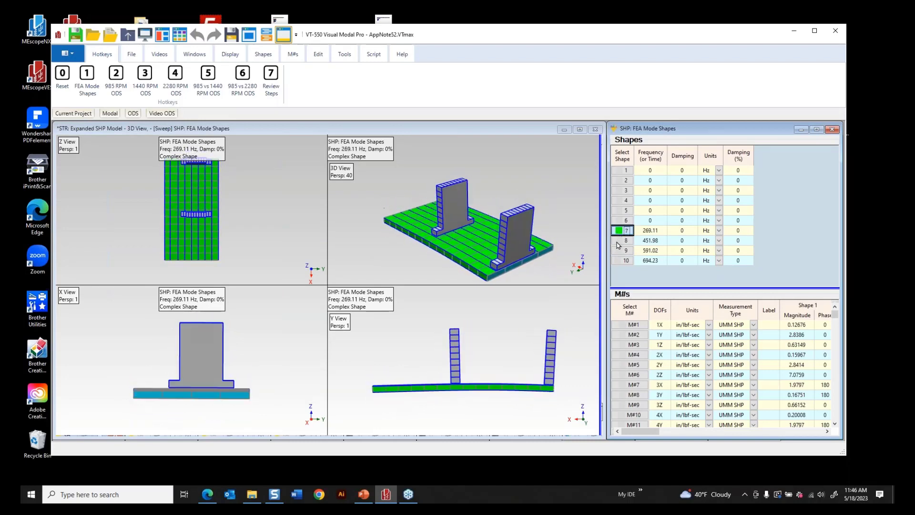
left_click(617, 241)
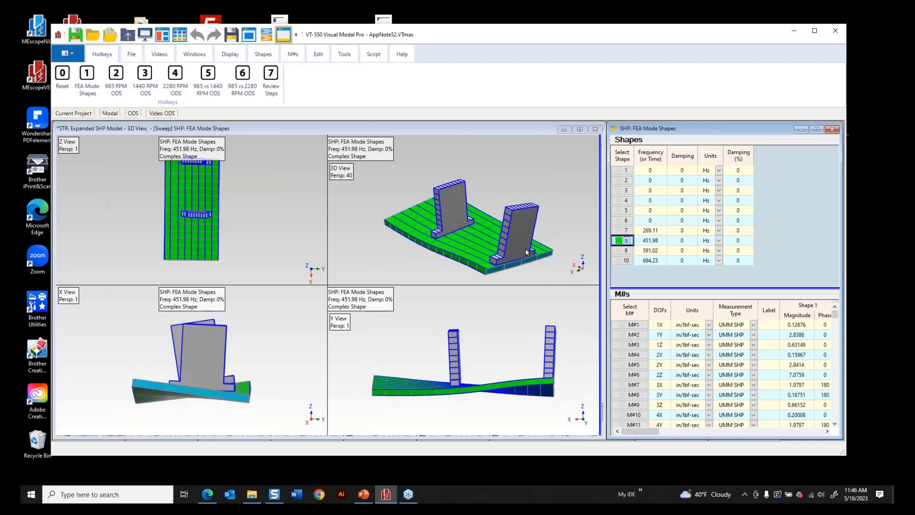
- Compare flexible FEA mode shapes 8, 9 and 10 from a rotated 3D view, and return to rigid-body shape 4
mouse_move(548, 215)
left_mouse_down()
mouse_move(453, 243)
mouse_move(444, 229)
mouse_move(481, 210)
mouse_move(468, 214)
mouse_move(544, 213)
left_mouse_up()
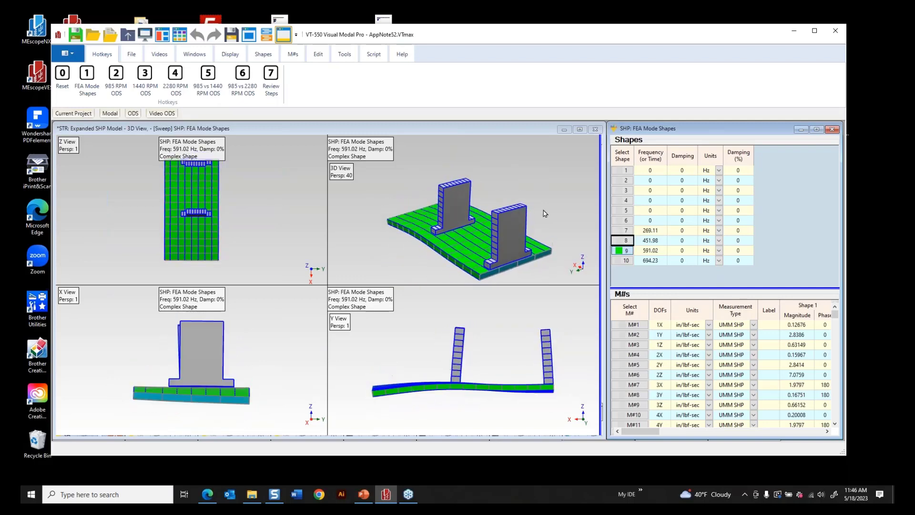
left_click(630, 242)
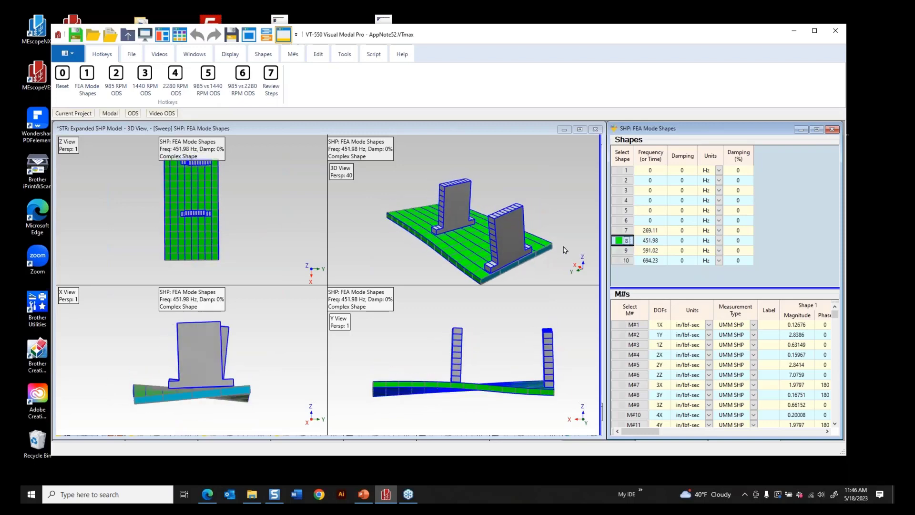
left_click(625, 250)
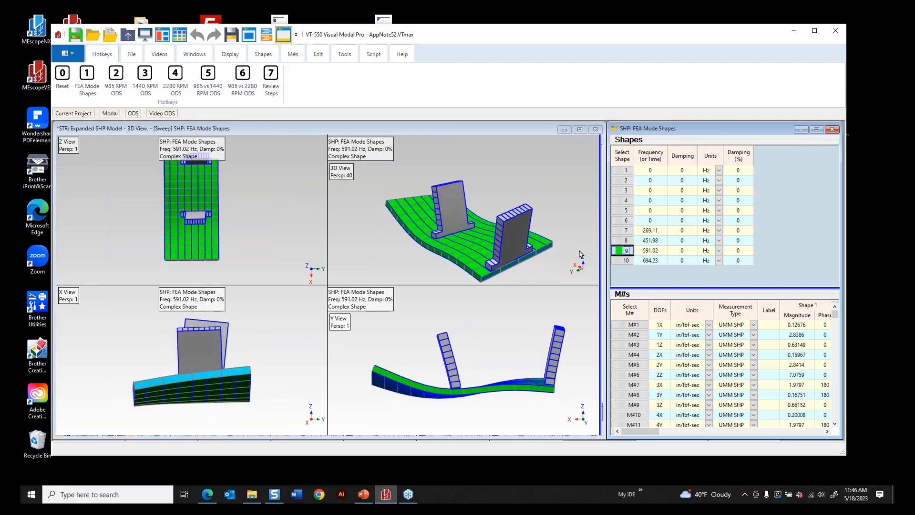
left_click(624, 261)
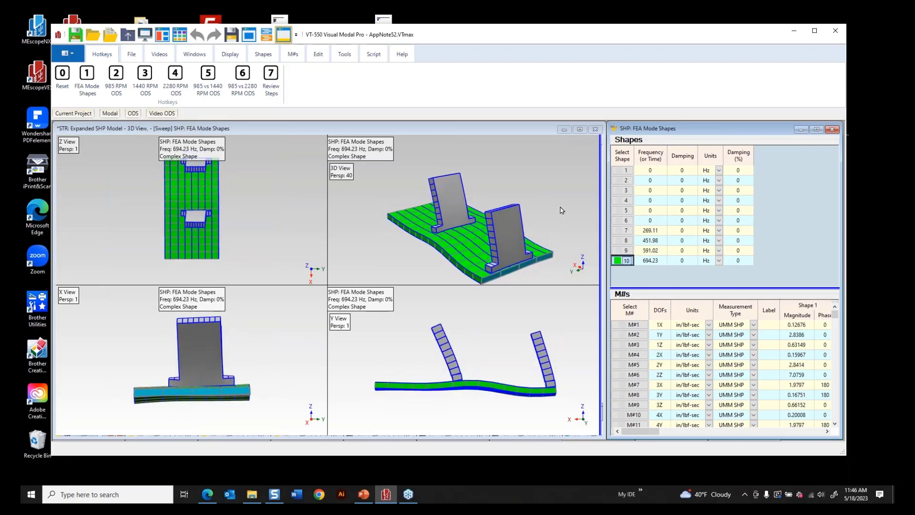
left_click_drag(563, 209, 583, 205)
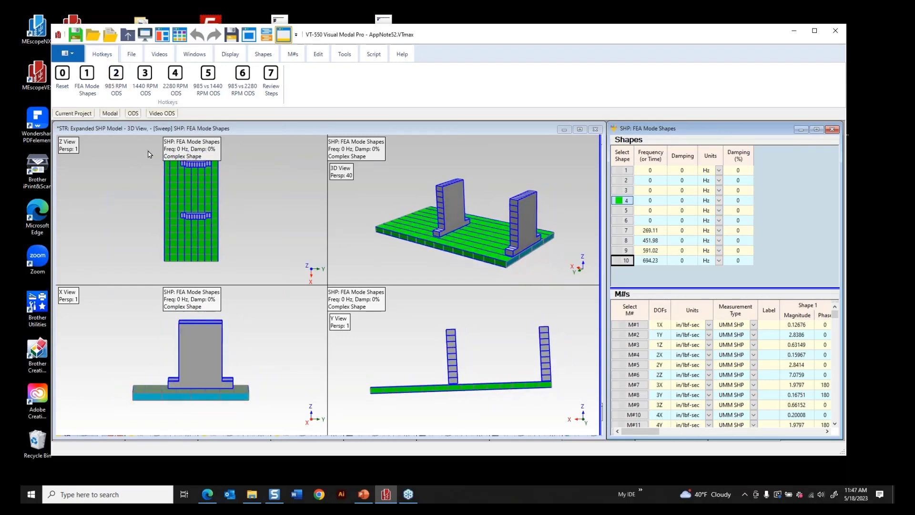
- Animate the 985 RPM 24-DOF ODS beside its expanded 1938-DOF ODS and examine both models from several angles
left_click(116, 78)
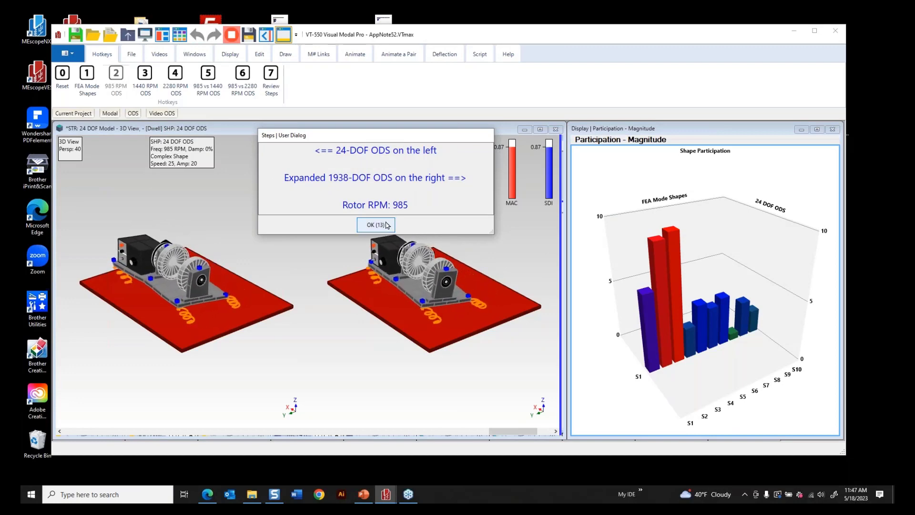
left_click(386, 225)
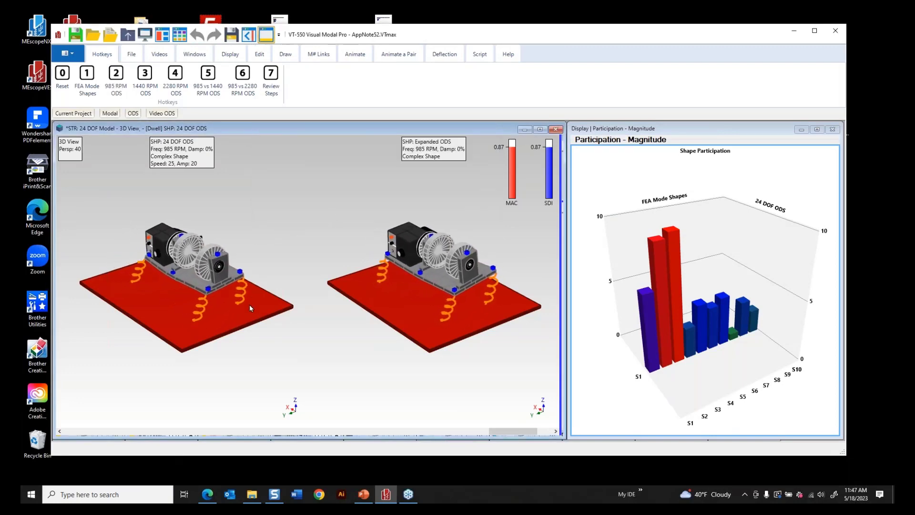
left_click_drag(249, 304, 295, 263)
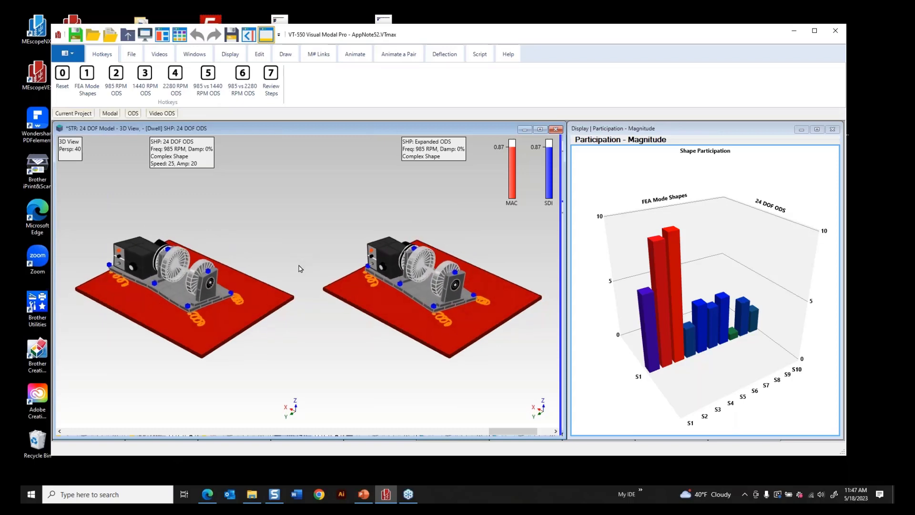
left_click_drag(302, 262, 210, 327)
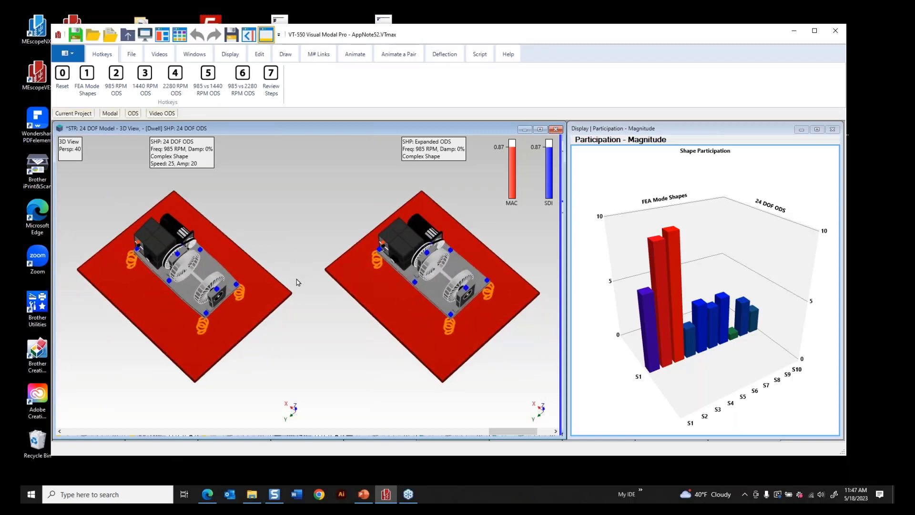
left_click_drag(297, 279, 457, 263)
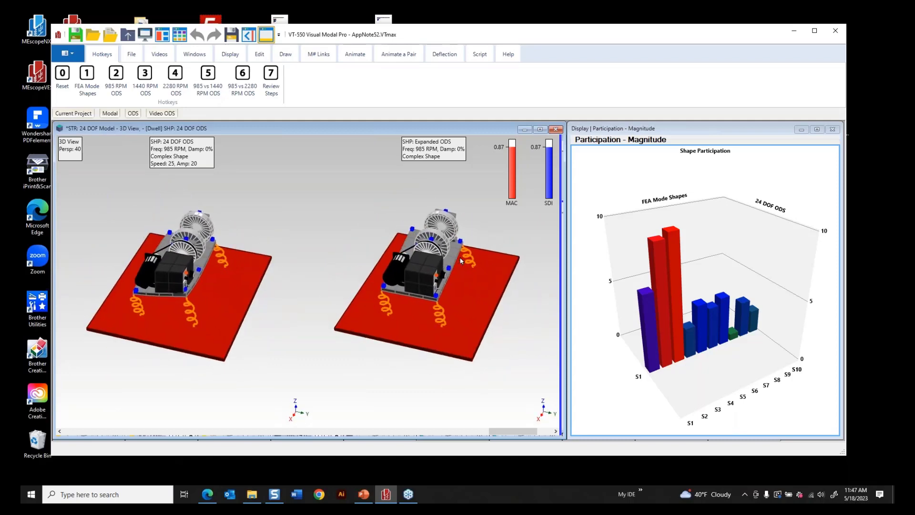
left_click_drag(461, 260, 240, 260)
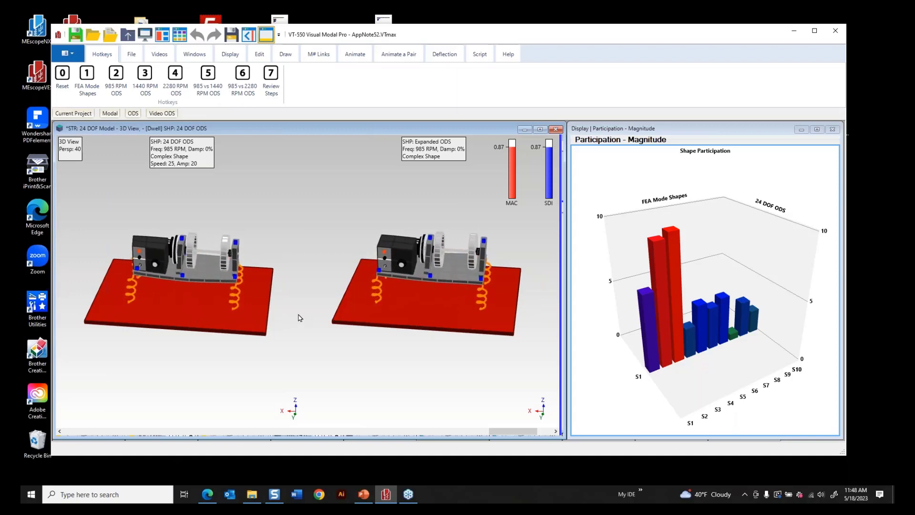
- Return the 985 RPM models to an oblique view and turn the Shape Participation chart front-on to examine the FEA mode contributions
left_click_drag(300, 318, 247, 327)
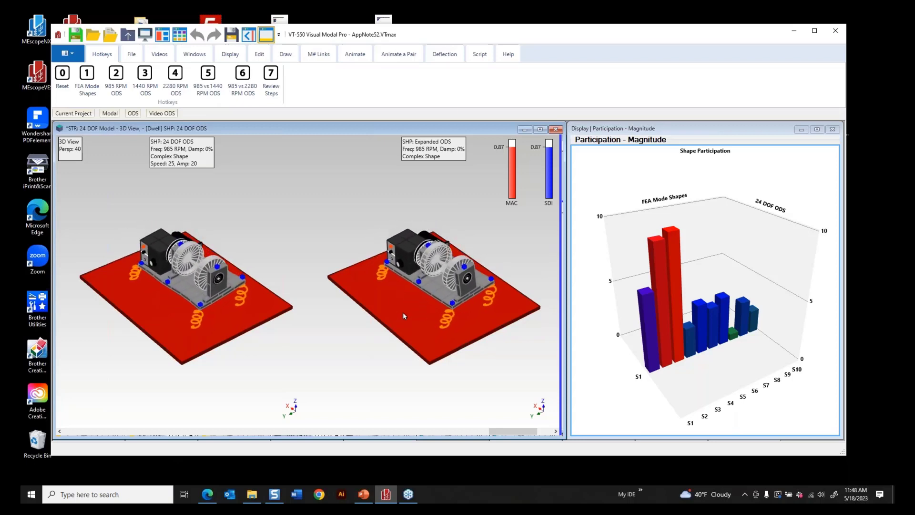
mouse_move(404, 313)
left_mouse_down()
mouse_move(414, 314)
mouse_move(416, 302)
mouse_move(343, 312)
mouse_move(288, 302)
mouse_move(393, 308)
mouse_move(408, 301)
mouse_move(395, 327)
mouse_move(406, 327)
left_mouse_up()
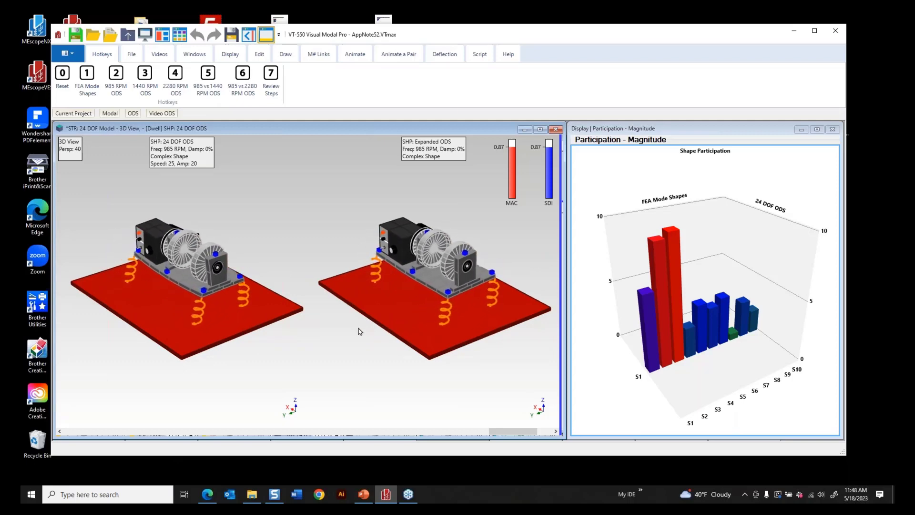
mouse_move(425, 312)
left_mouse_down()
mouse_move(462, 309)
mouse_move(434, 314)
left_mouse_up()
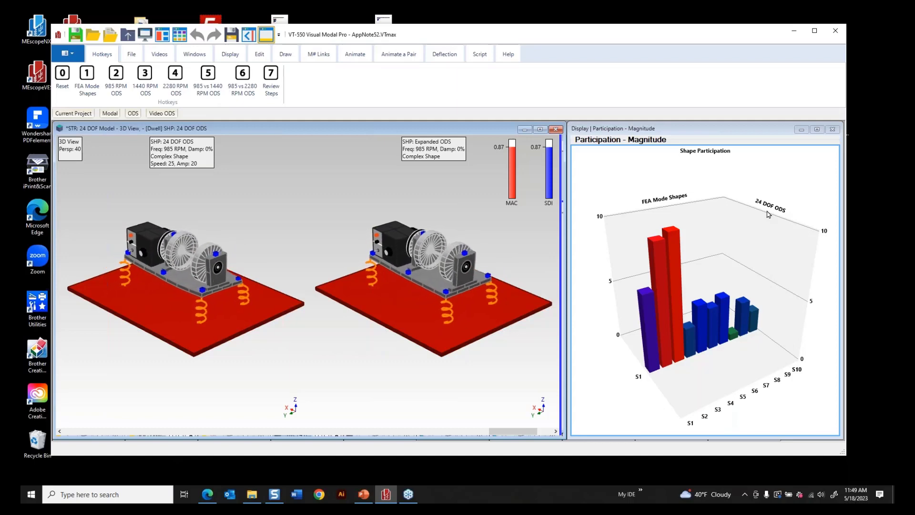
mouse_move(761, 263)
left_mouse_down()
mouse_move(768, 255)
mouse_move(750, 255)
left_mouse_up()
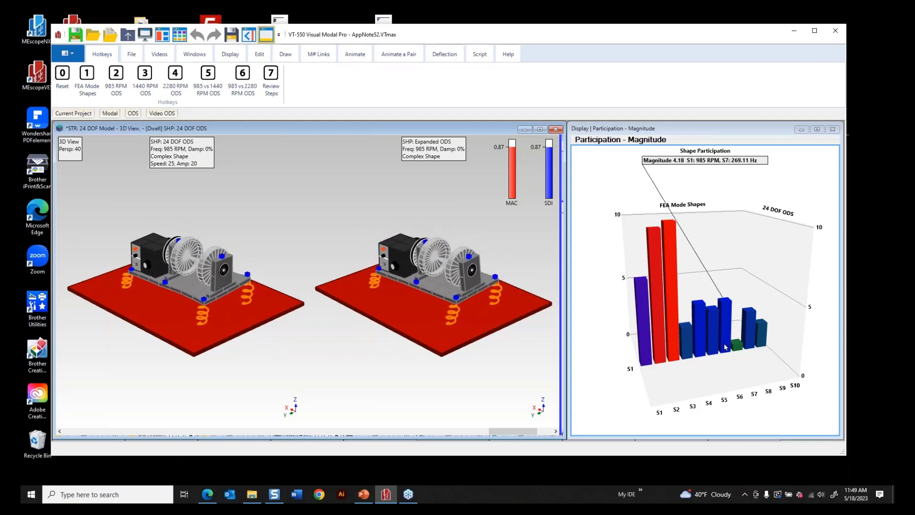
left_click_drag(722, 362, 709, 355)
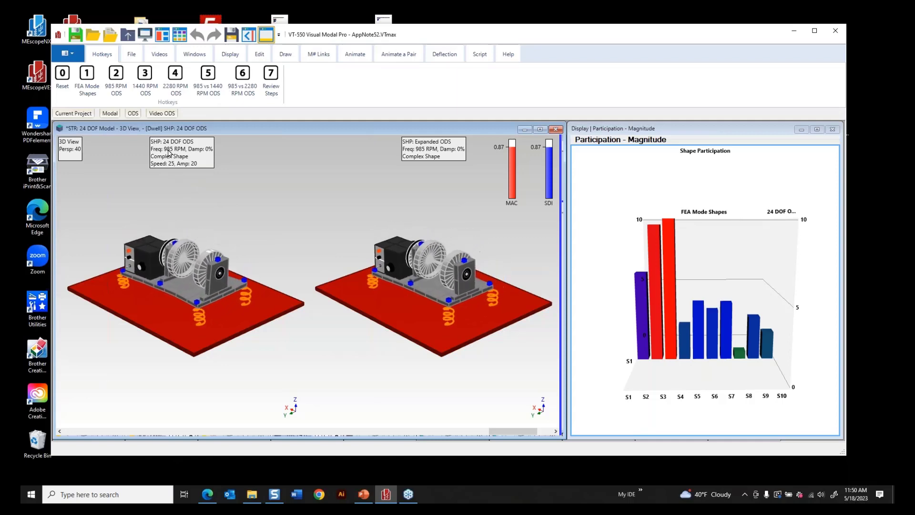
- Animate the 1440 RPM 24-DOF and expanded ODS pair, and examine its participation chart and both models from other angles
left_click(145, 79)
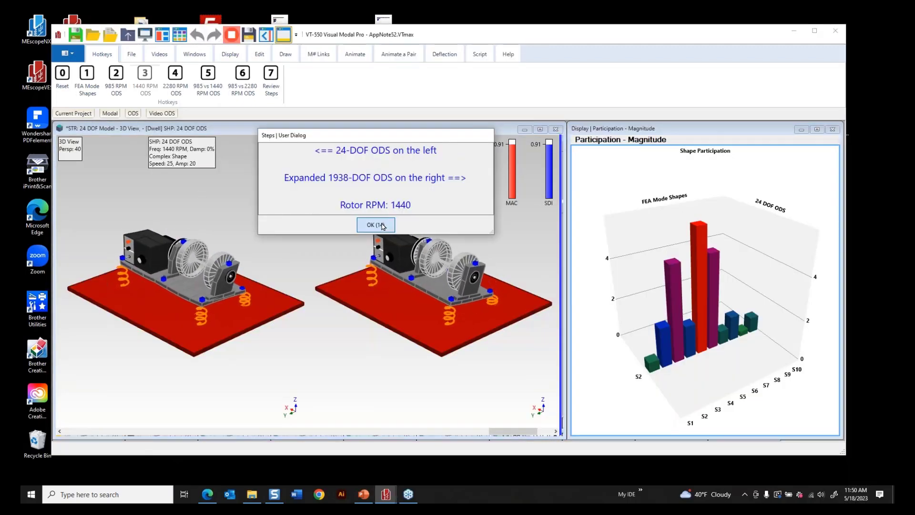
left_click(383, 226)
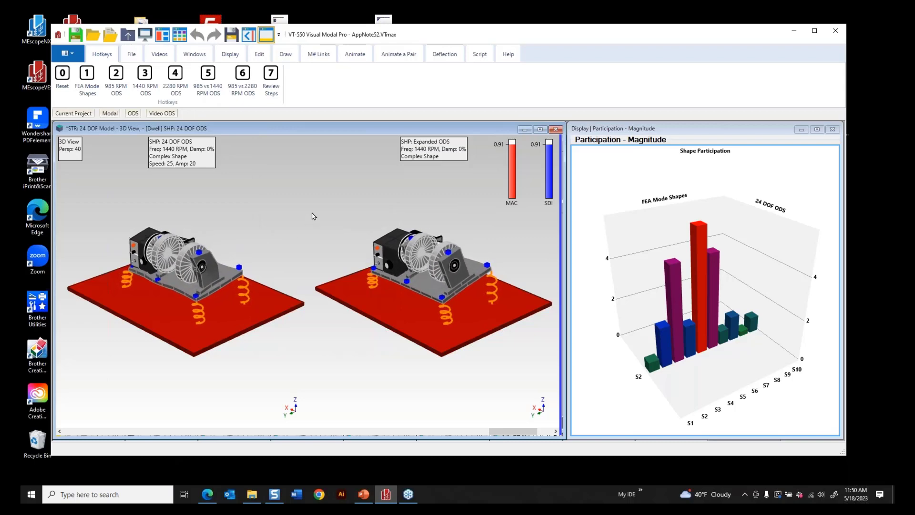
left_click_drag(705, 387, 689, 373)
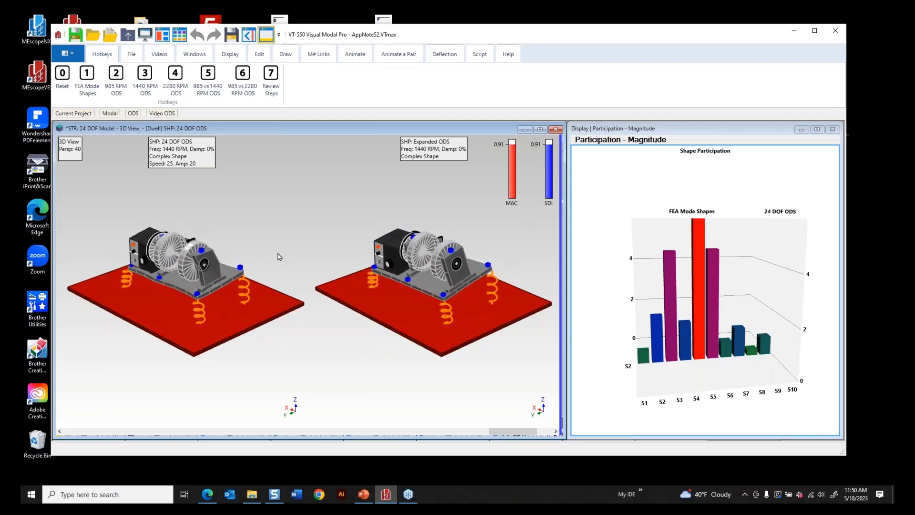
left_click_drag(239, 259, 291, 222)
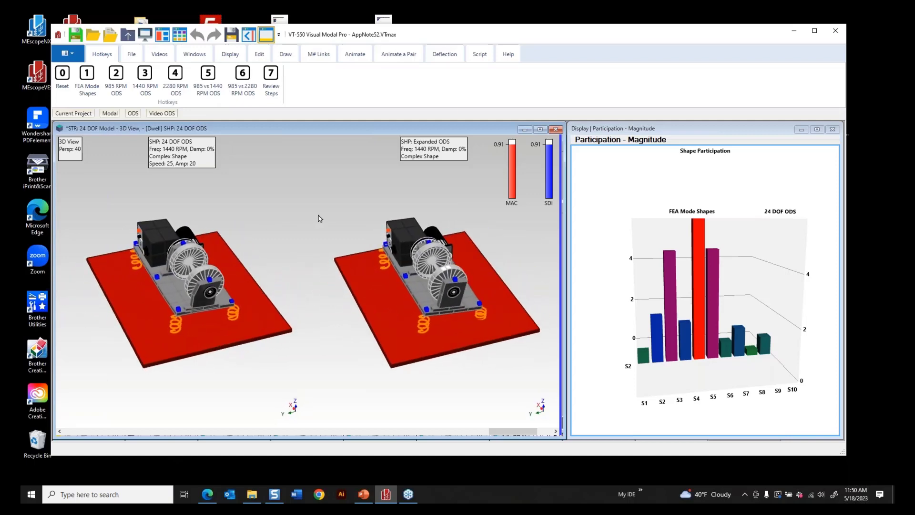
scroll(318, 217, "down", 2)
left_click_drag(391, 222, 533, 197)
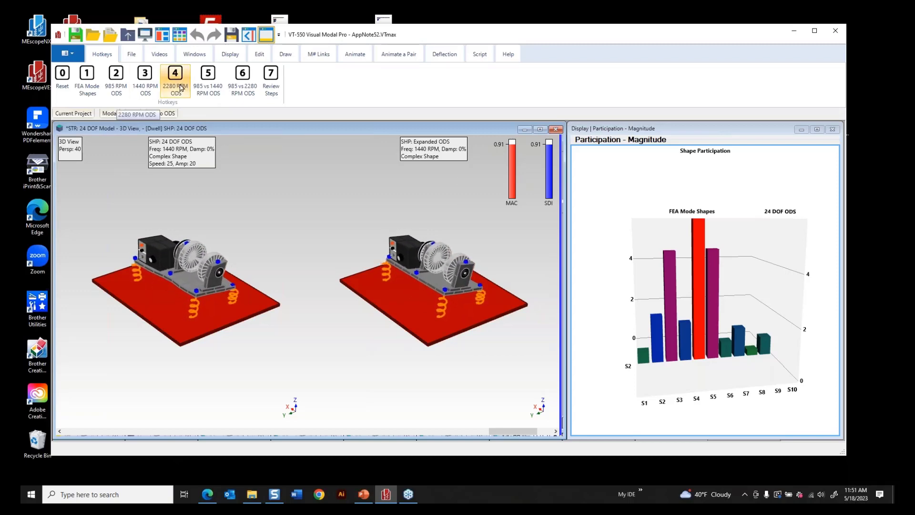
- Animate the 2280 RPM 24-DOF and expanded ODS pair and examine the deflection from the motor end
key("0")
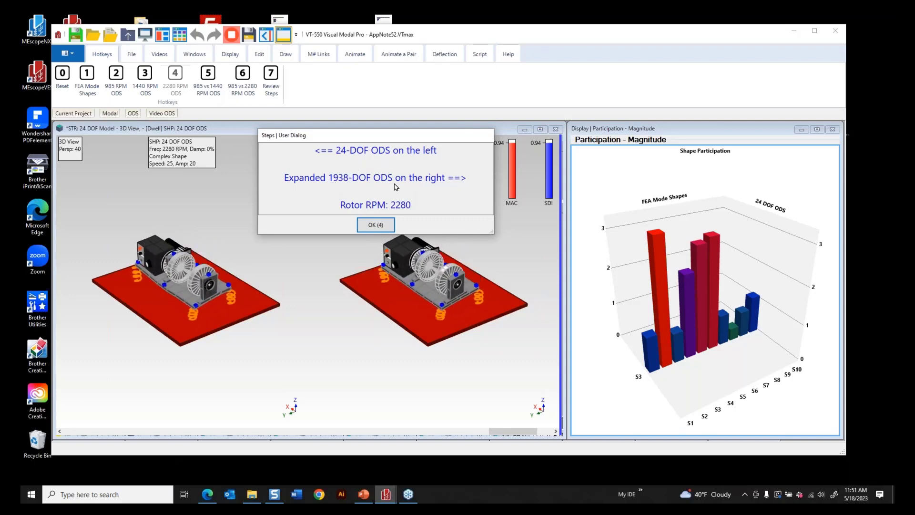
left_click(379, 225)
left_click_drag(368, 223, 427, 227)
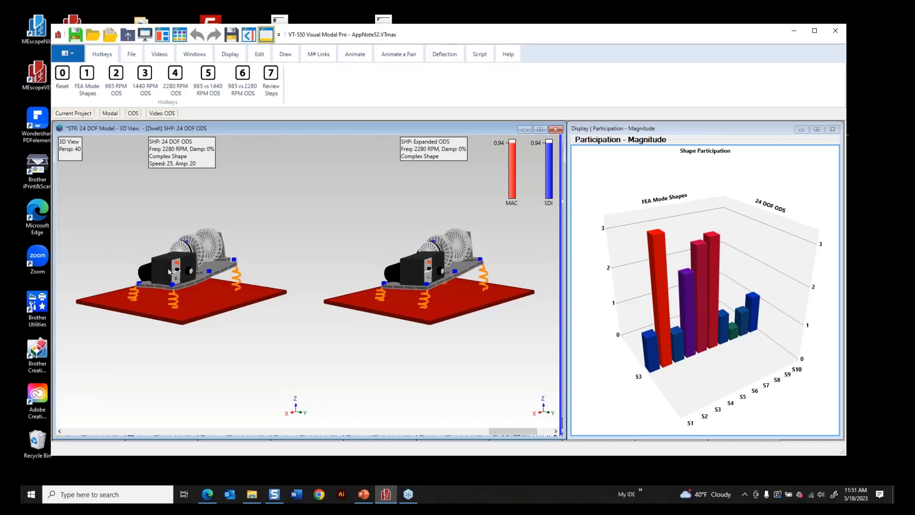
left_click_drag(285, 237, 314, 249)
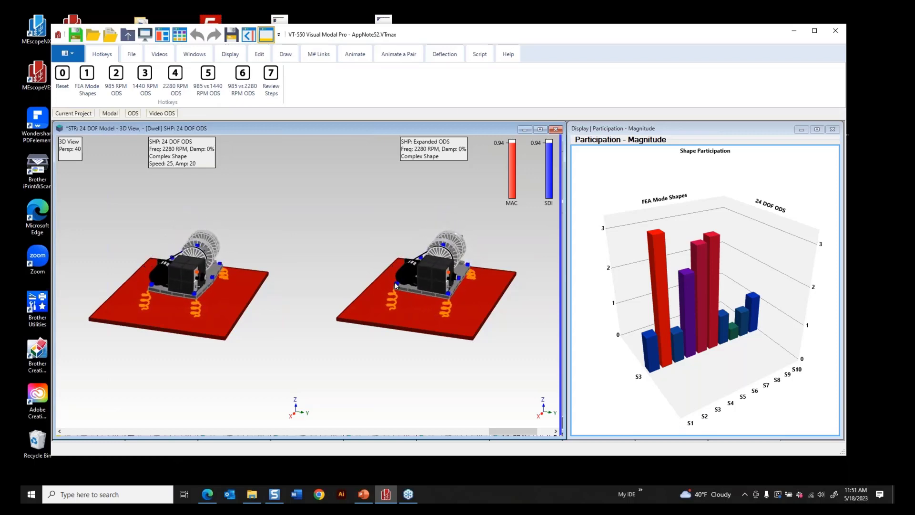
- Examine the 2280 RPM ODS pair up close from the opposite end, and bring up the expanded 985 versus 1440 RPM ODS comparison
scroll(316, 261, "up", 2)
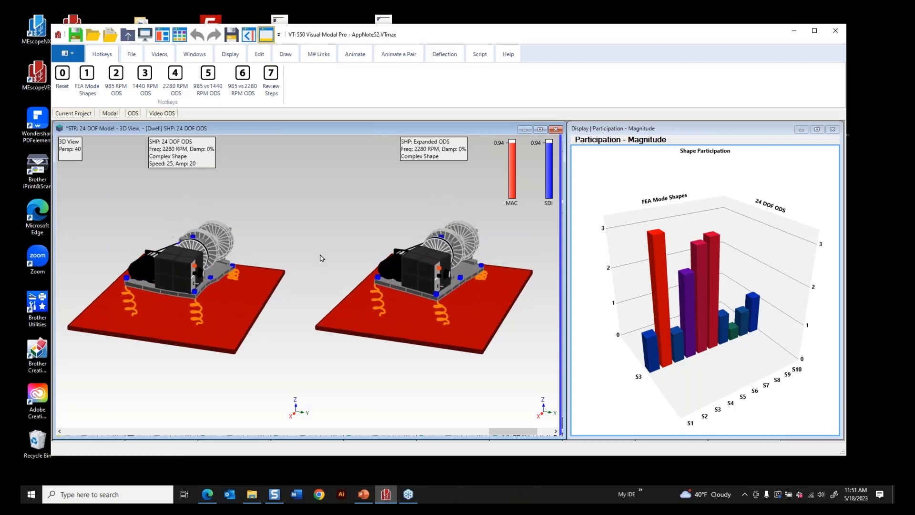
left_click_drag(368, 210, 221, 214)
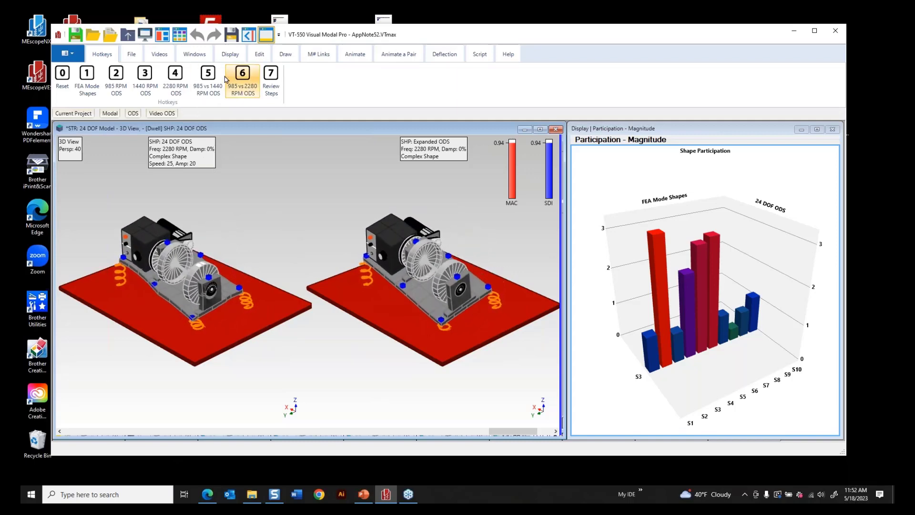
left_click(208, 77)
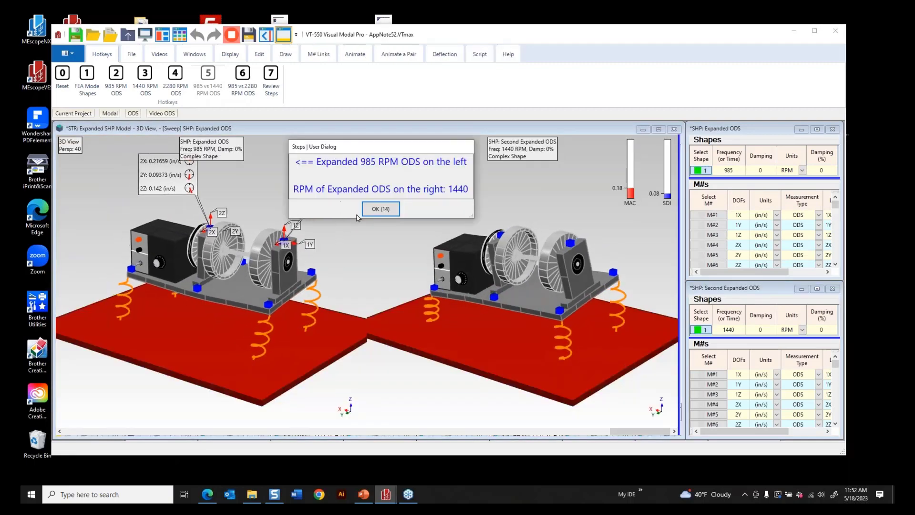
left_click(380, 208)
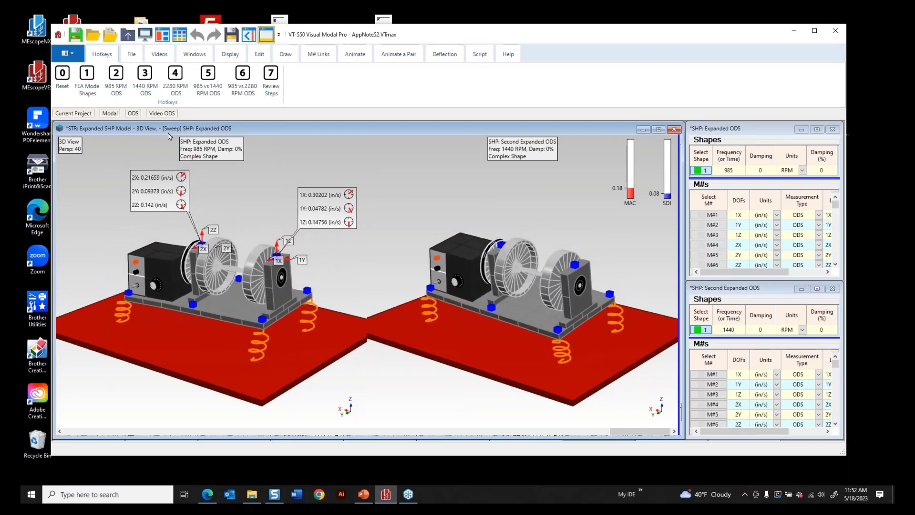
- Animate the 985 RPM ODS pair with magnitude and phase labels shown, and move the 24 DOF ODS information box clear of them
left_click(117, 81)
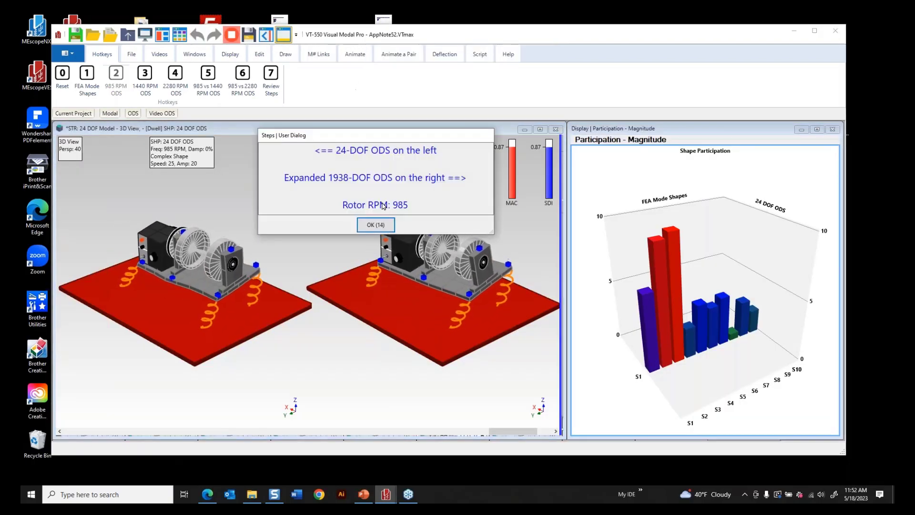
left_click(384, 225)
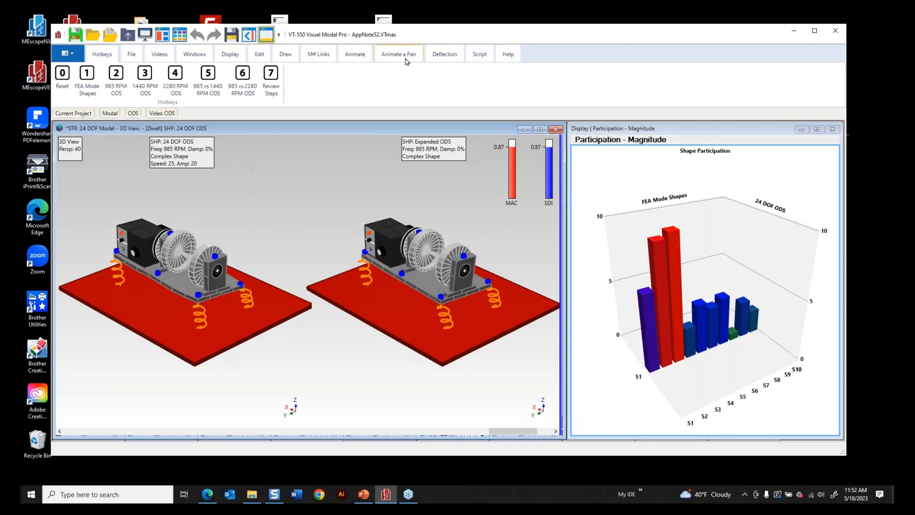
left_click(439, 59)
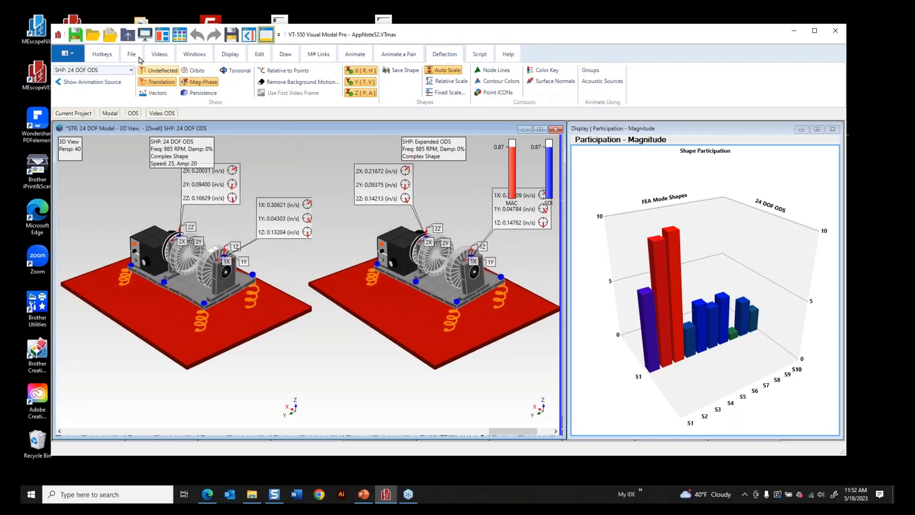
left_click(101, 54)
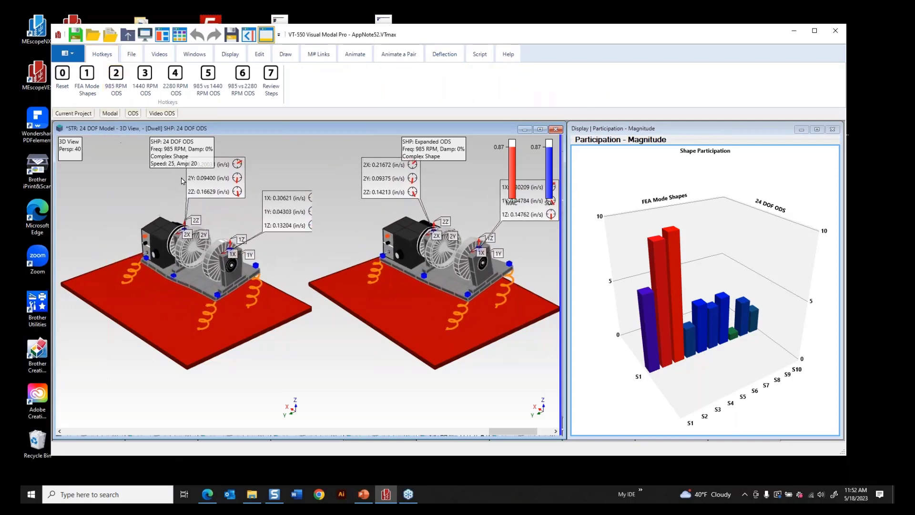
left_click_drag(189, 155, 113, 187)
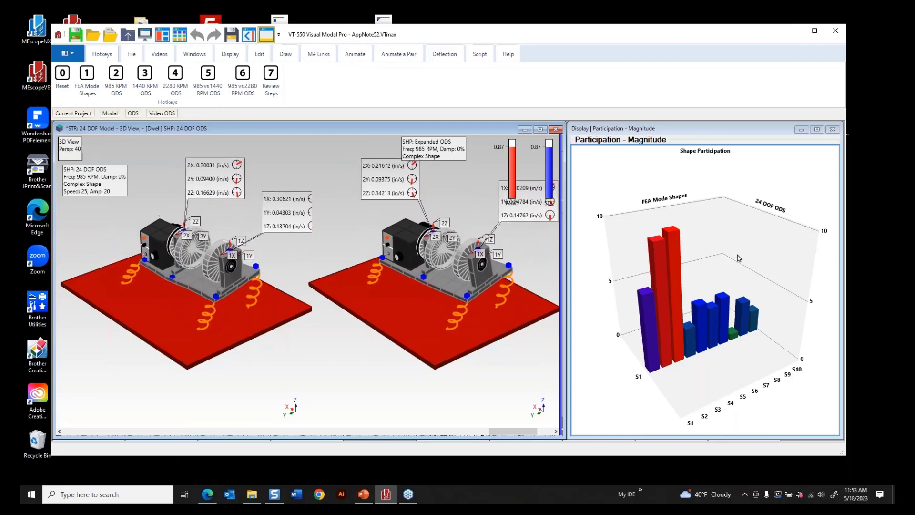
- Turn the Shape Participation chart slightly and examine the labelled 985 RPM models from a higher oblique angle
left_click_drag(707, 257, 757, 249)
mouse_move(666, 275)
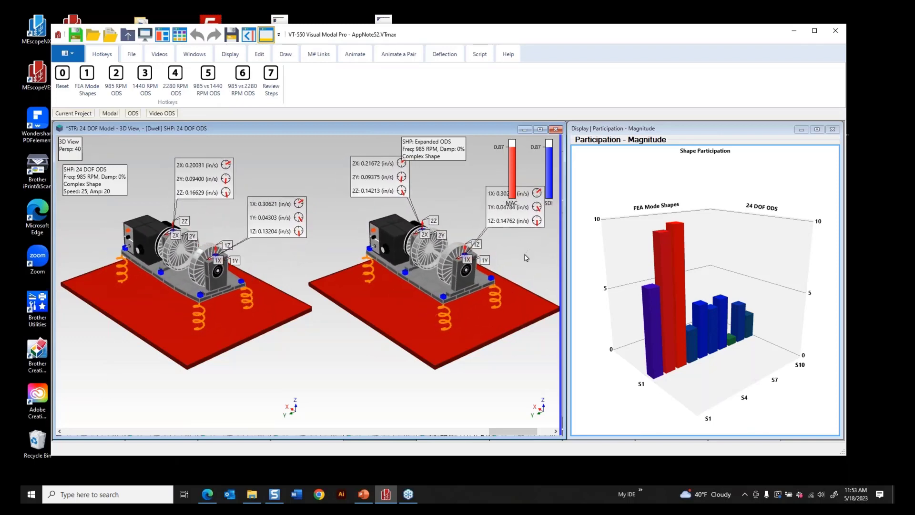
mouse_move(525, 256)
left_mouse_down()
mouse_move(504, 277)
mouse_move(528, 258)
left_mouse_up()
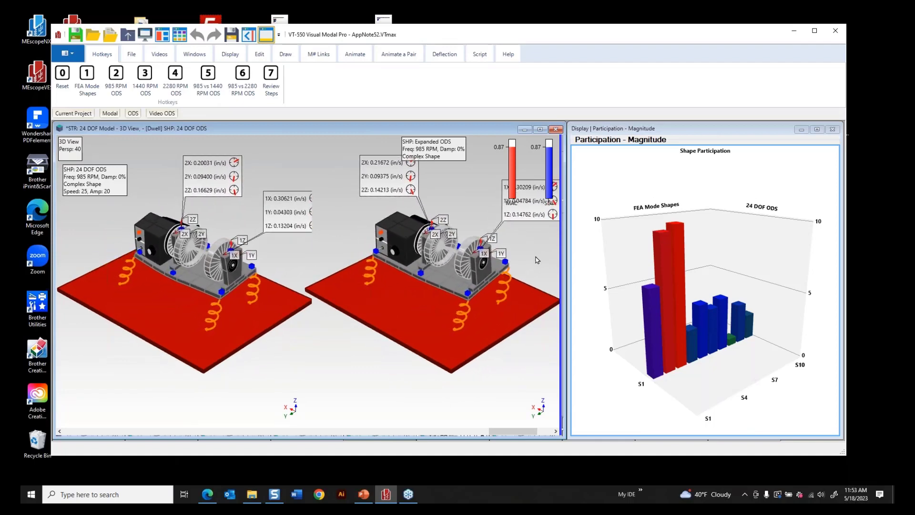
left_click_drag(538, 259, 373, 262)
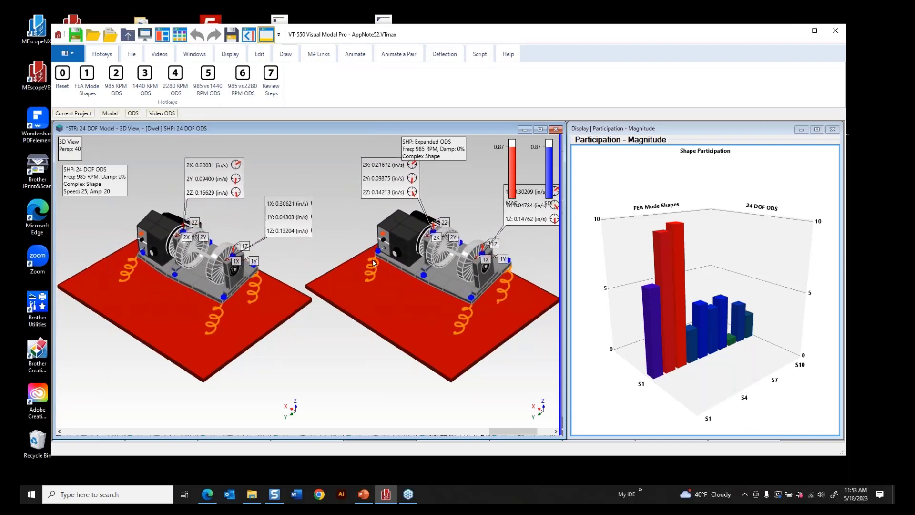
mouse_move(436, 301)
left_mouse_down()
mouse_move(427, 314)
mouse_move(389, 316)
mouse_move(432, 302)
left_mouse_up()
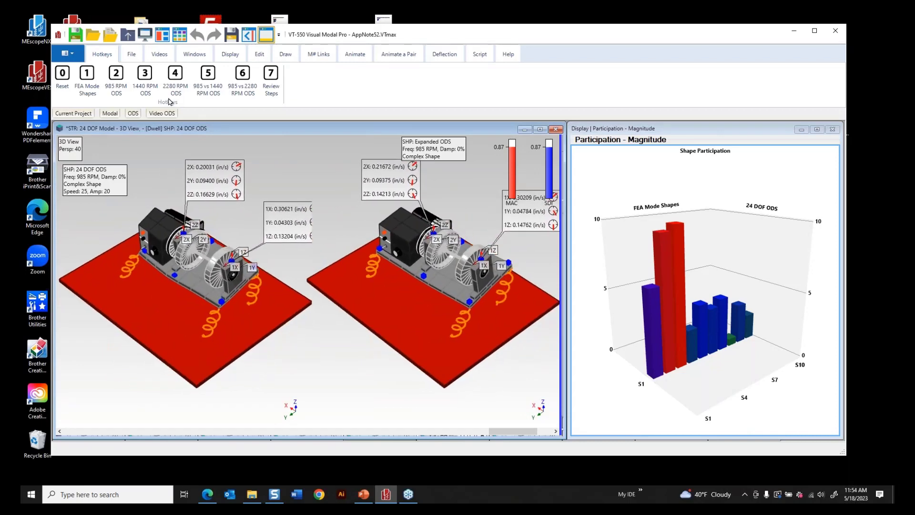
- Animate the 1440 RPM and 2280 RPM ODS pairs in turn to compare their labelled magnitudes and phases
left_click(145, 79)
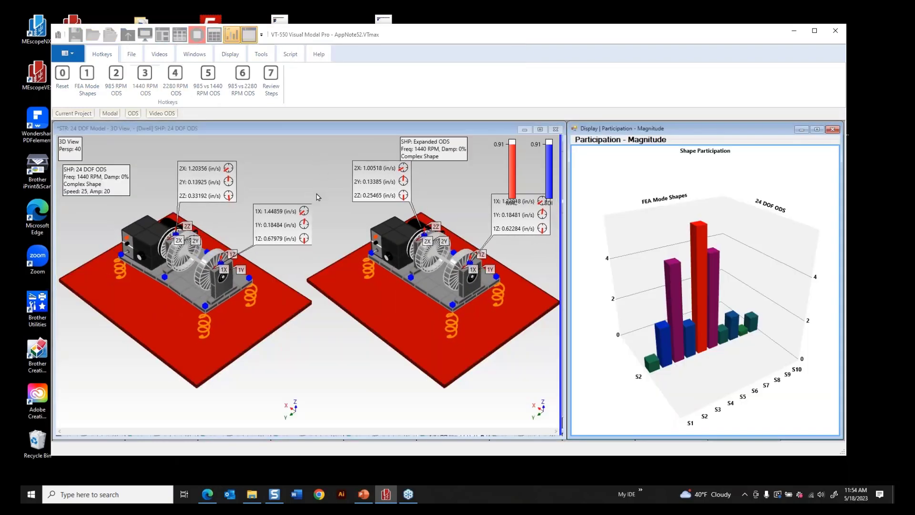
left_click(389, 226)
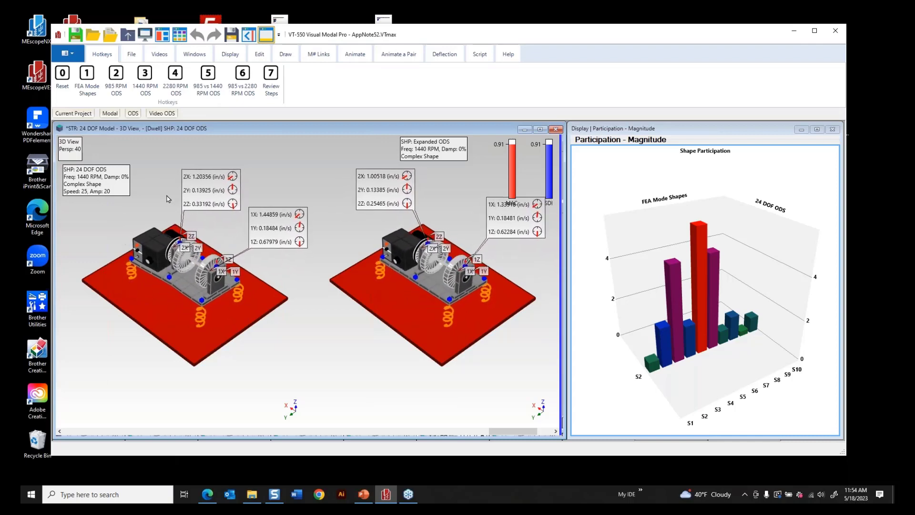
left_click(179, 84)
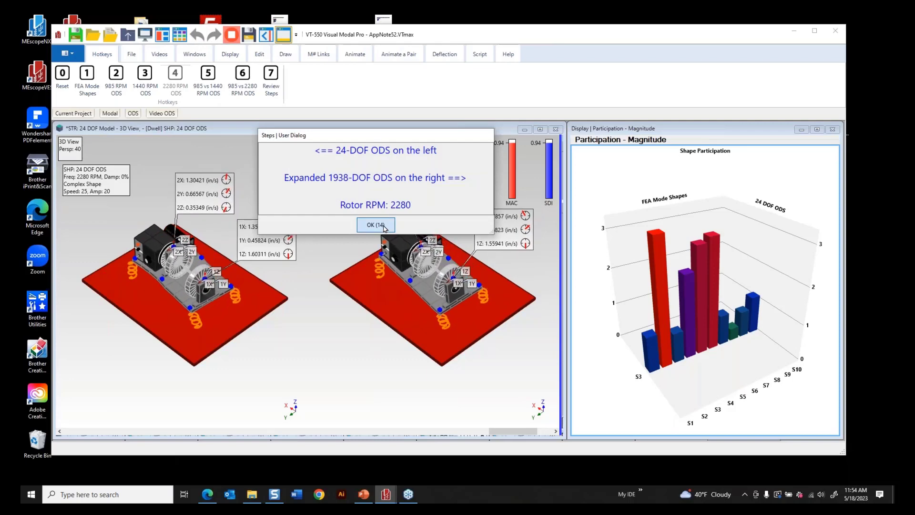
left_click(384, 230)
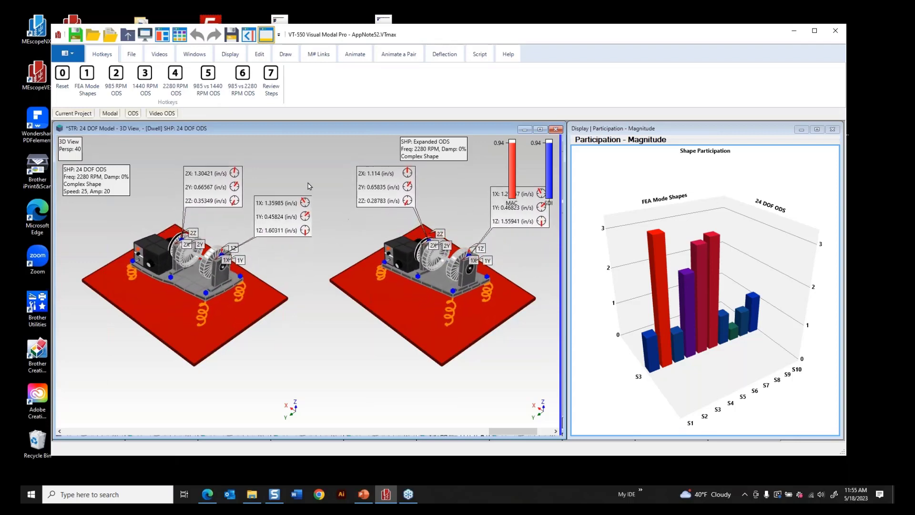
- Hide the magnitude and phase labels on the 2280 RPM 24-DOF and expanded ODS models
left_click(208, 72)
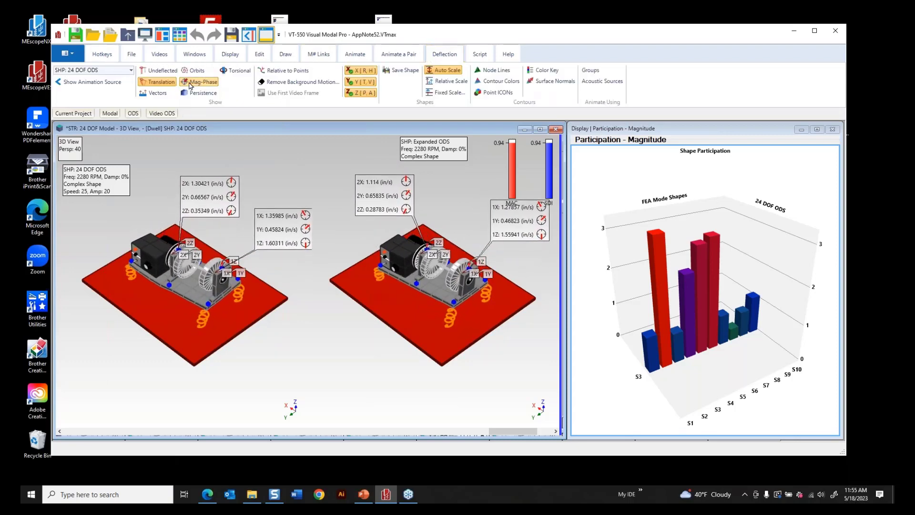
left_click(190, 83)
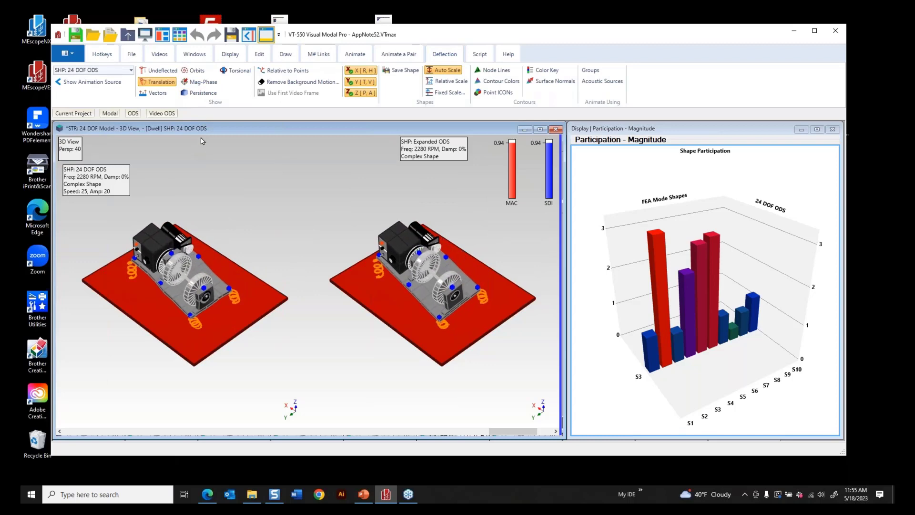
left_click(105, 57)
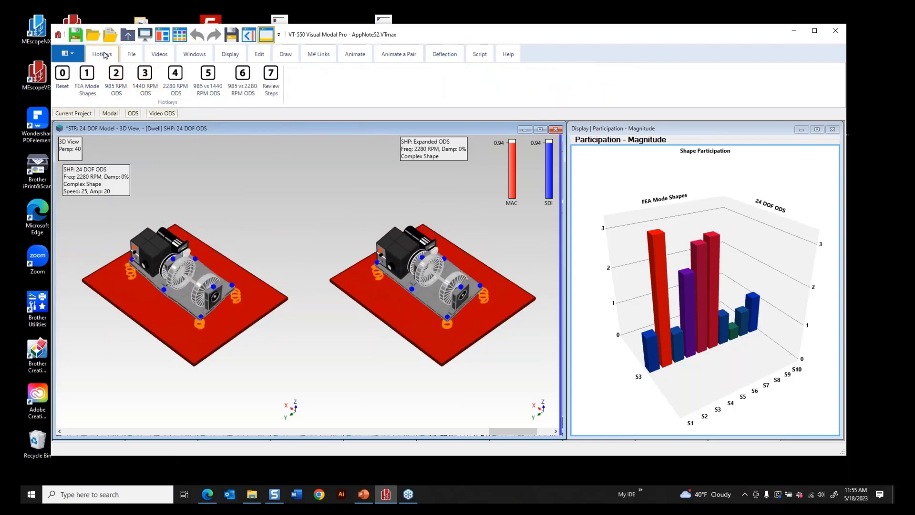
- Animate the expanded 985 RPM ODS beside the expanded 1440 RPM ODS, and hide the magnitude and phase labels
left_click(199, 88)
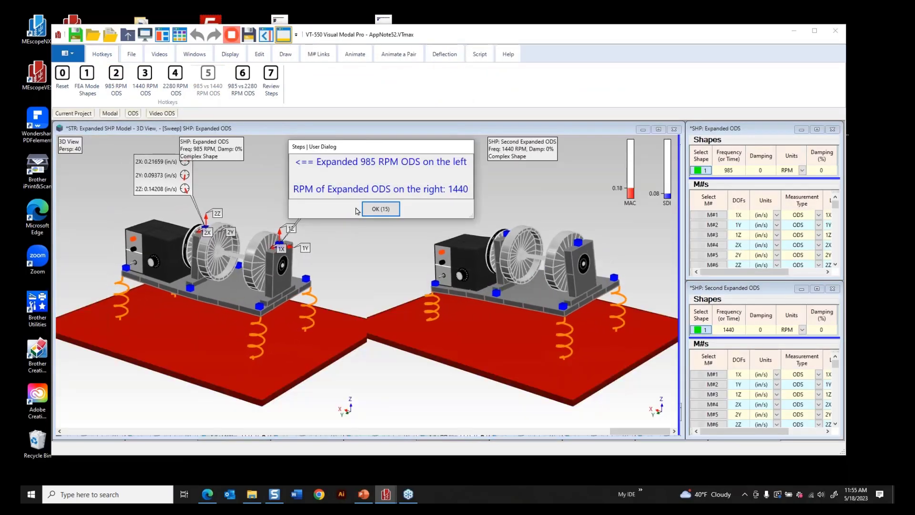
left_click(379, 209)
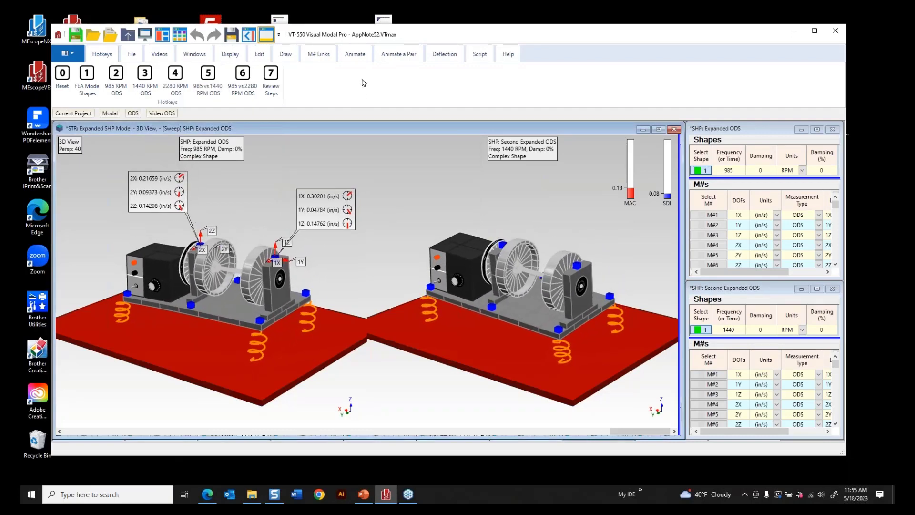
left_click(436, 56)
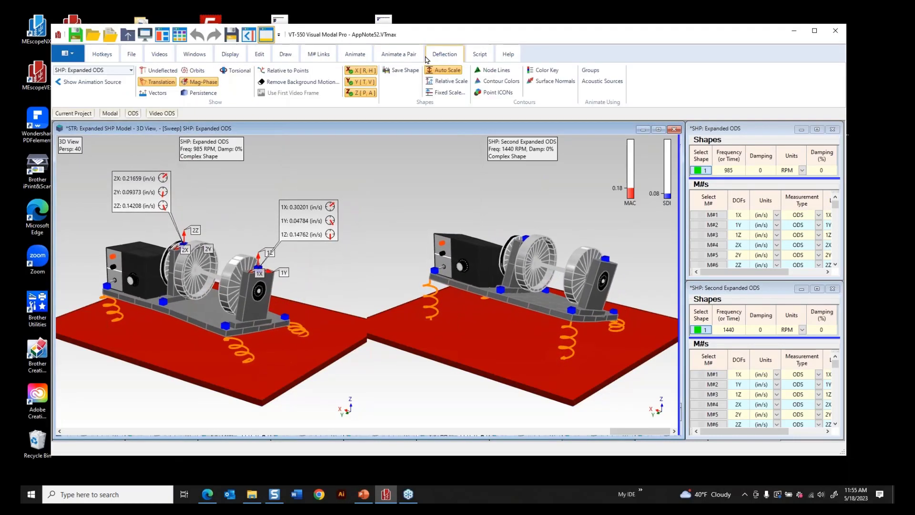
left_click(193, 83)
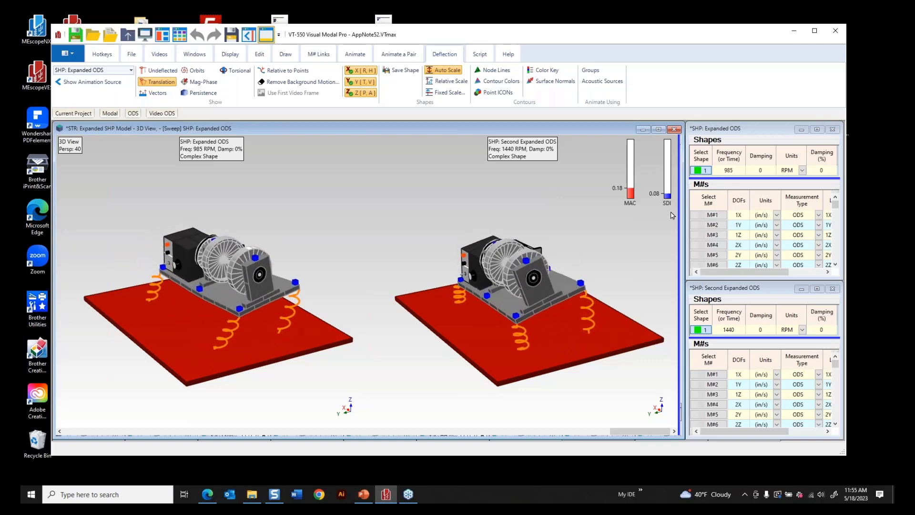
- Animate the expanded 985 RPM ODS beside the expanded 2280 RPM ODS and compare the two shapes
left_click(102, 55)
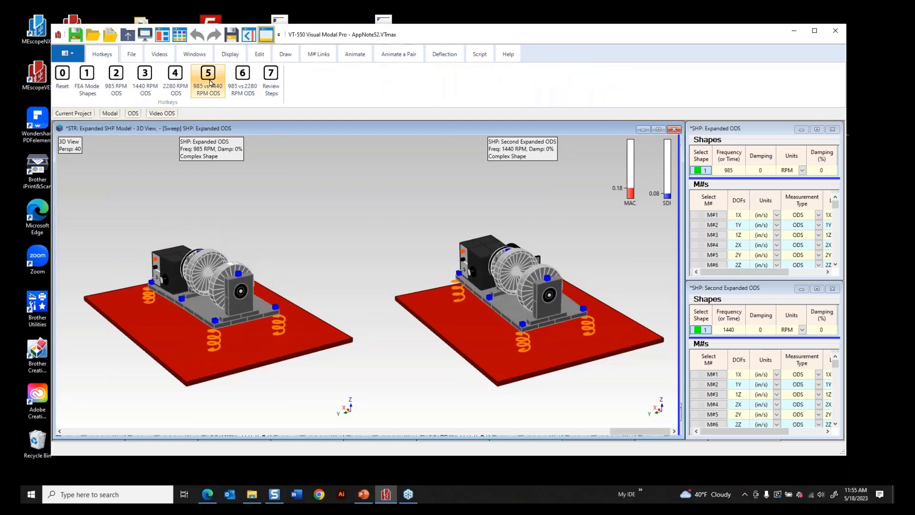
left_click(242, 79)
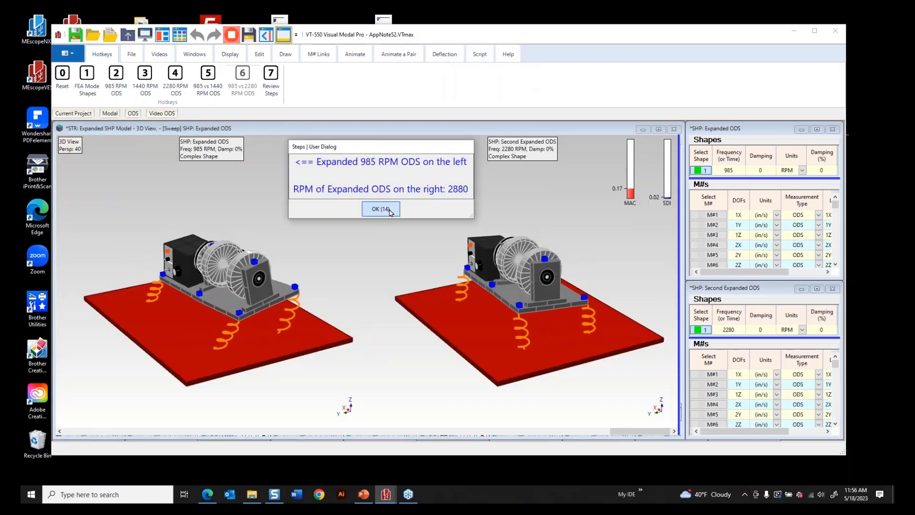
left_click(388, 210)
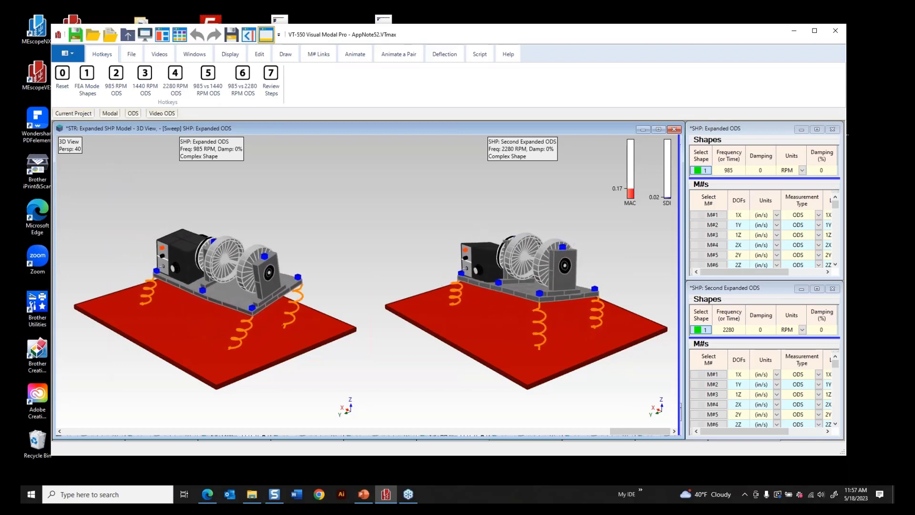
- Close the AppNote52 project without saving the changed files
right_click(112, 161)
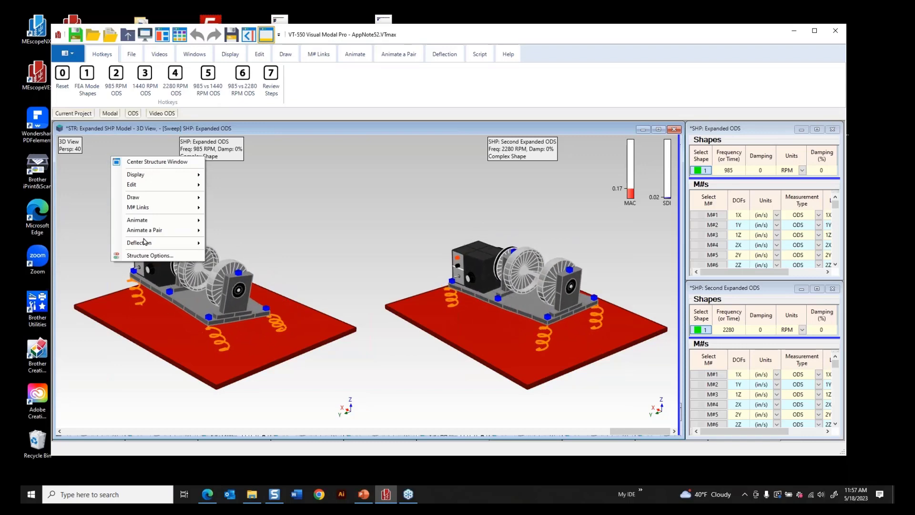
left_click(64, 55)
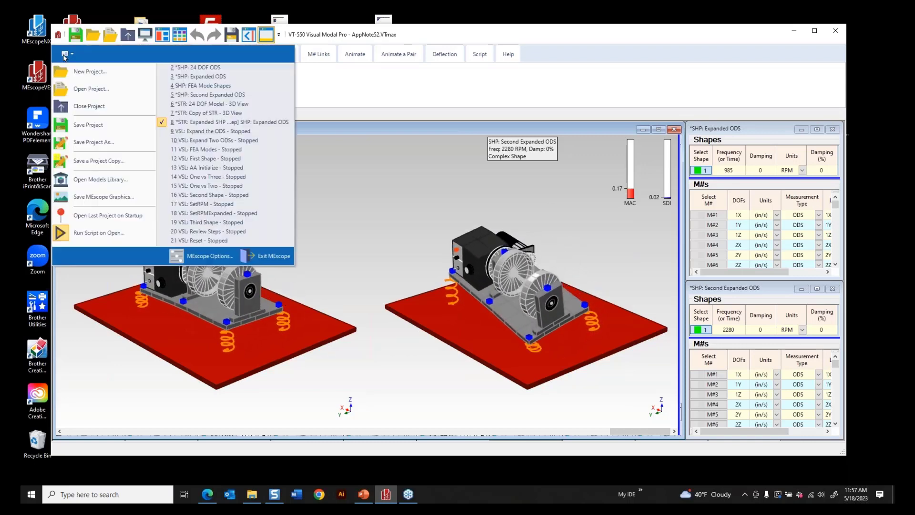
left_click(89, 108)
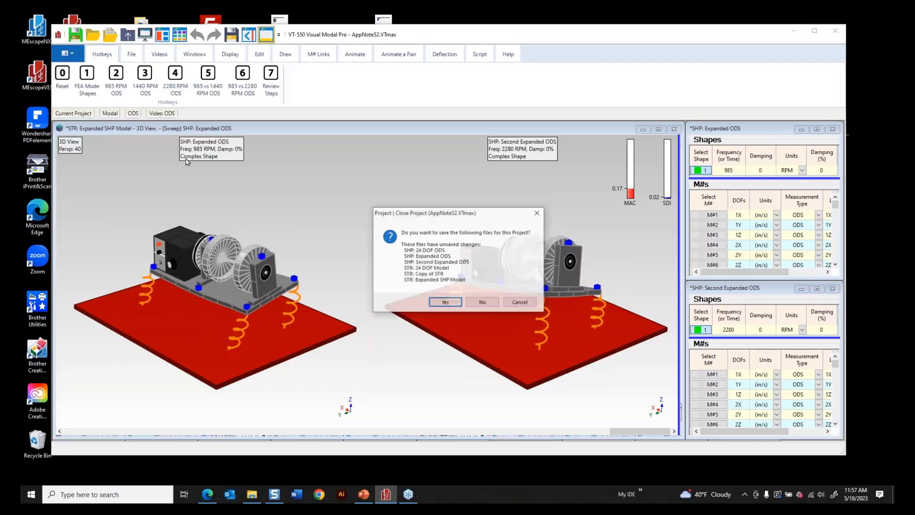
left_click(482, 302)
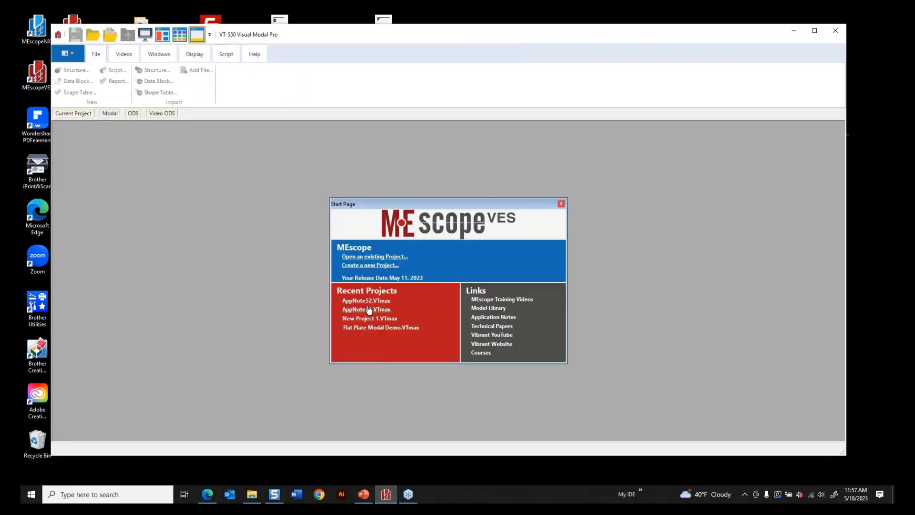
- Open the recent project AppNote41.VTmax as a regular project rather than a demo, and dismiss its opening instruction
left_click(371, 310)
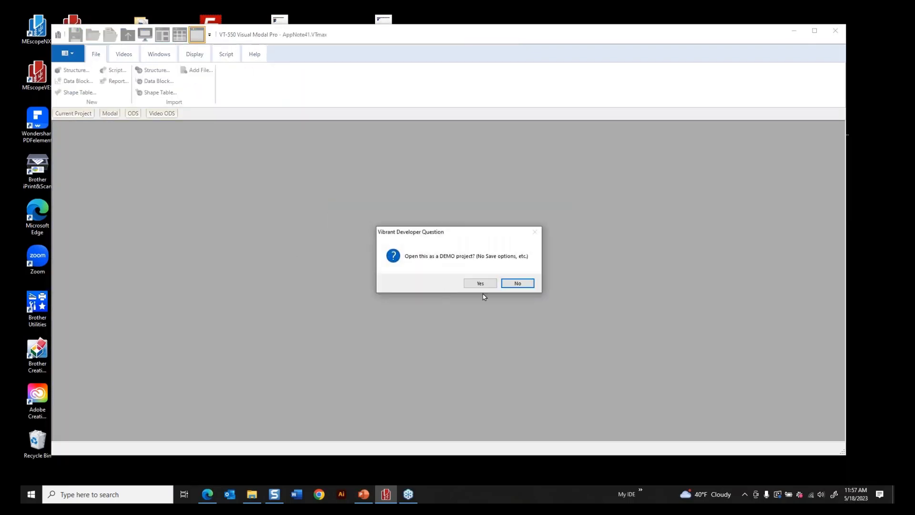
left_click(504, 284)
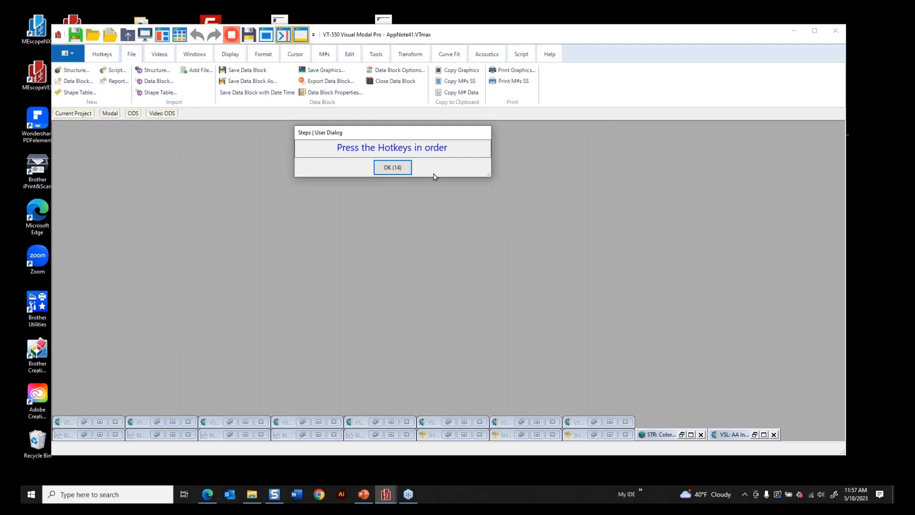
left_click(393, 168)
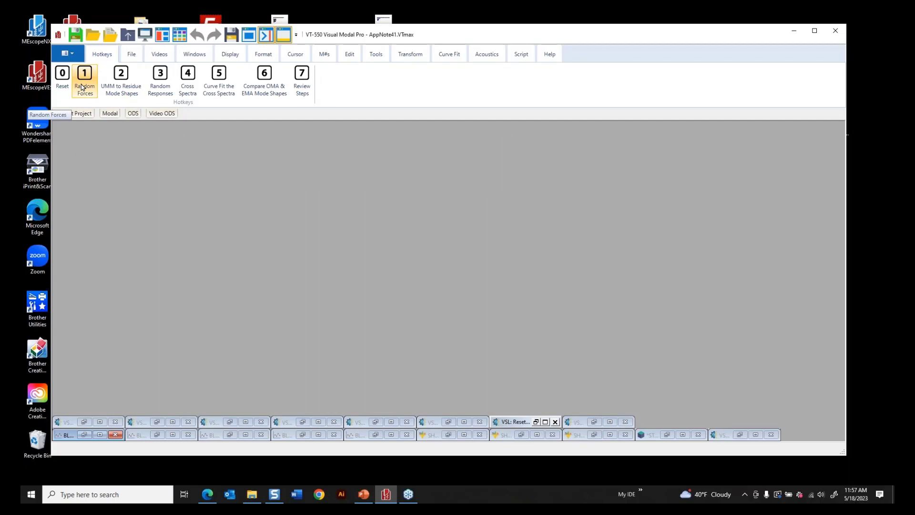
- Run the UMM to Residue Mode Shapes step, dismiss its message, and enlarge the shapes table of the EMA Mode Shapes window to show shape 10
left_click(125, 85)
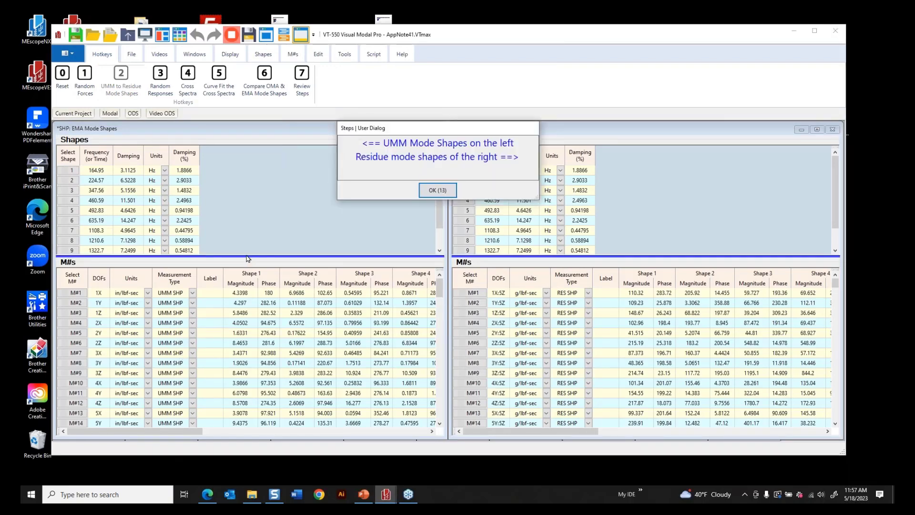
left_click(436, 190)
left_click_drag(286, 257, 288, 270)
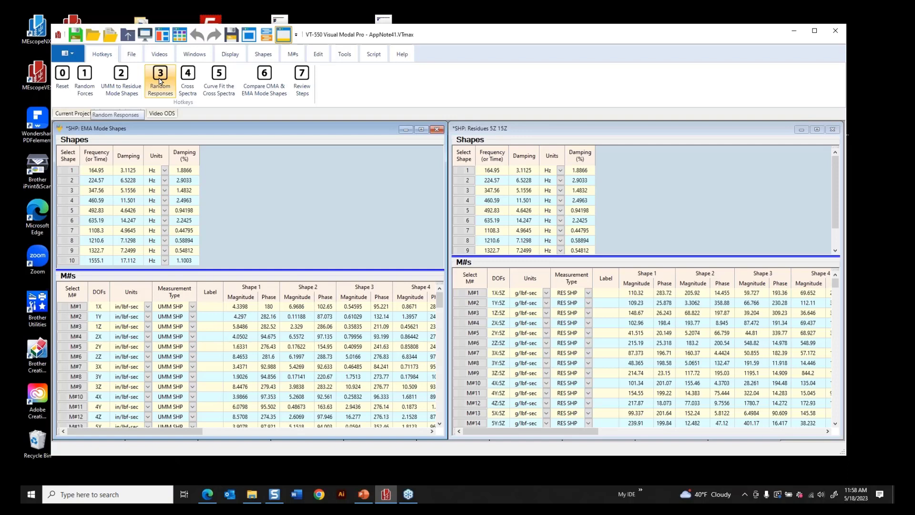
- Run the Random Forces step for 5Z and 15Z, dismiss its message, and widen the measurements table beside the force DFTs
left_click(84, 78)
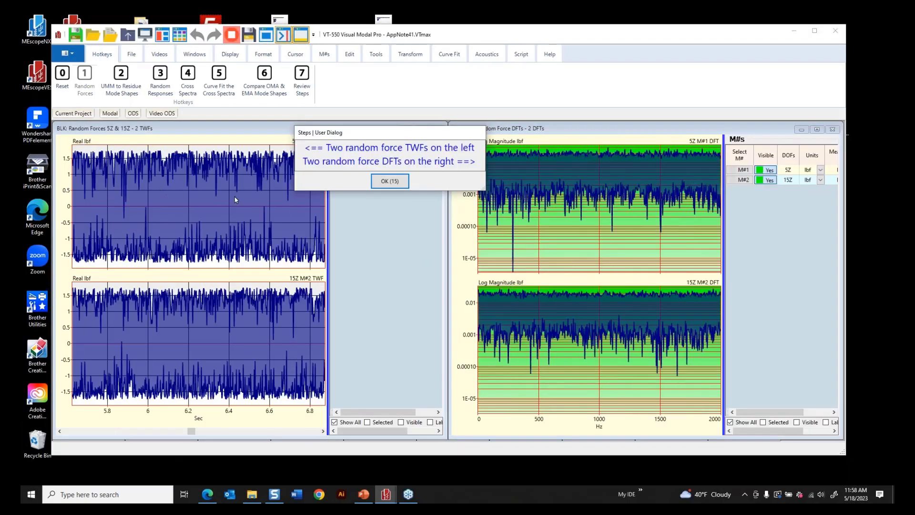
left_click(386, 181)
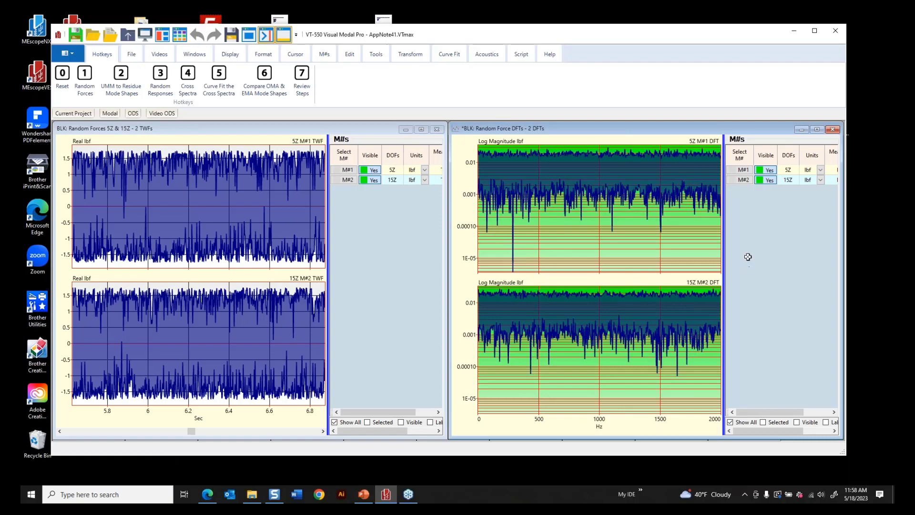
left_click_drag(723, 252, 642, 250)
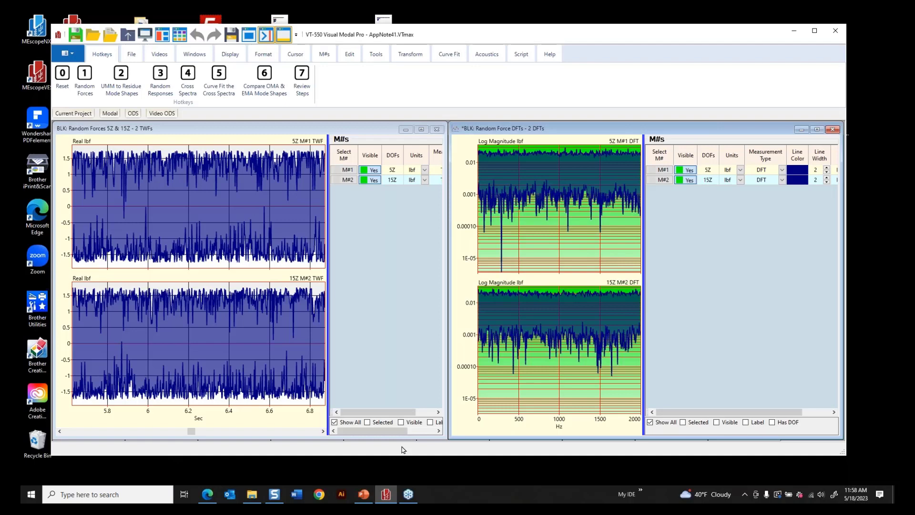
- Switch to the OMA Curve Fitting presentation in PowerPoint, examine slide 20 on App Note 41's Transform | Outputs diagram, and return to MEscope
left_click(363, 494)
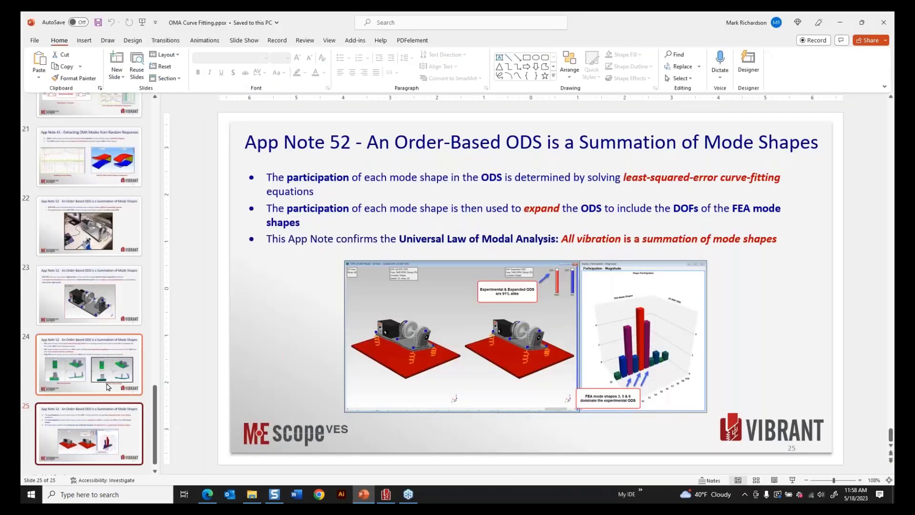
left_click_drag(158, 403, 141, 368)
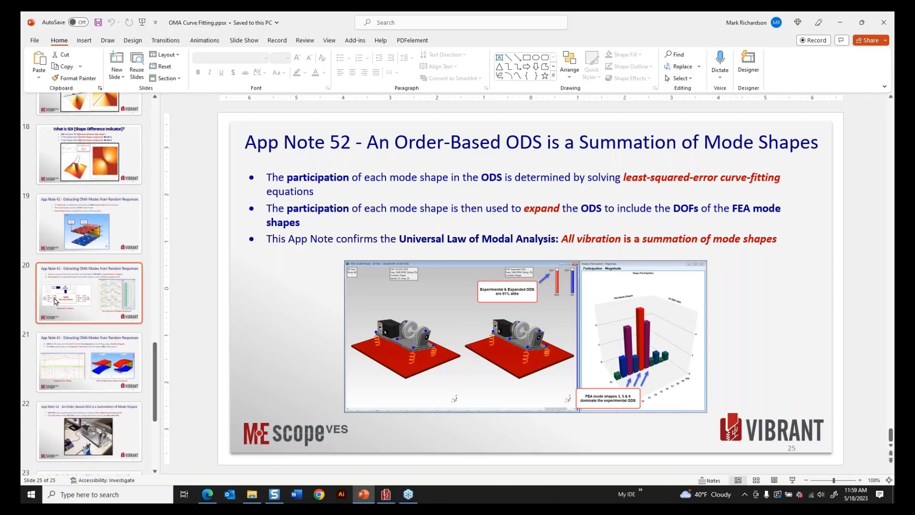
left_click(136, 307)
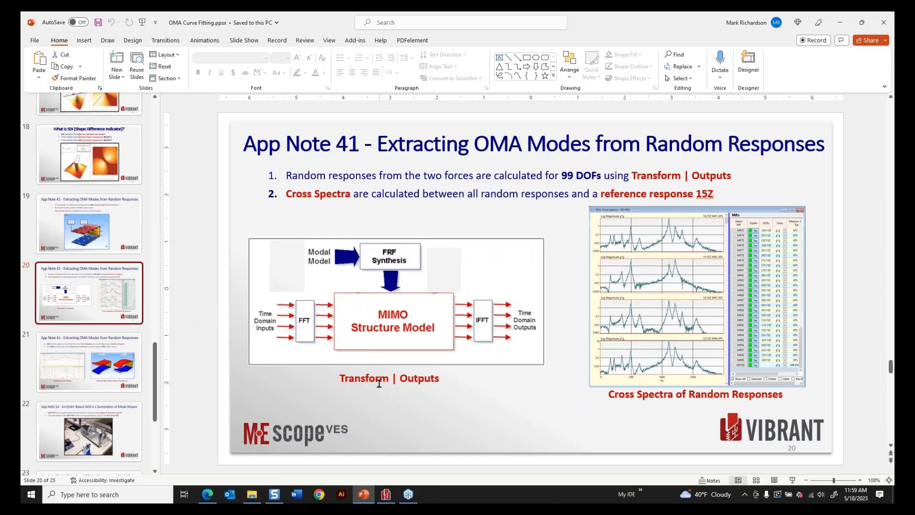
left_click(839, 24)
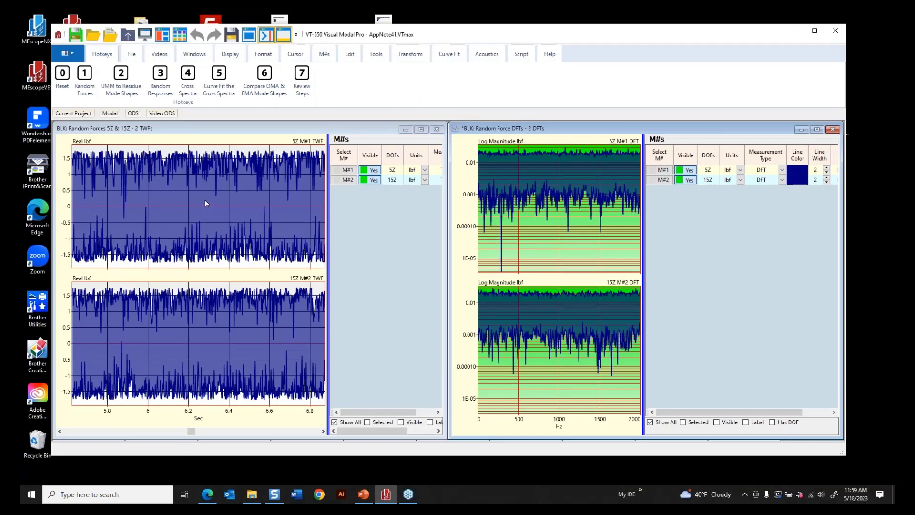
- Calculate the random responses from the two random forces, and check the response data block's properties without changing them
left_click(160, 75)
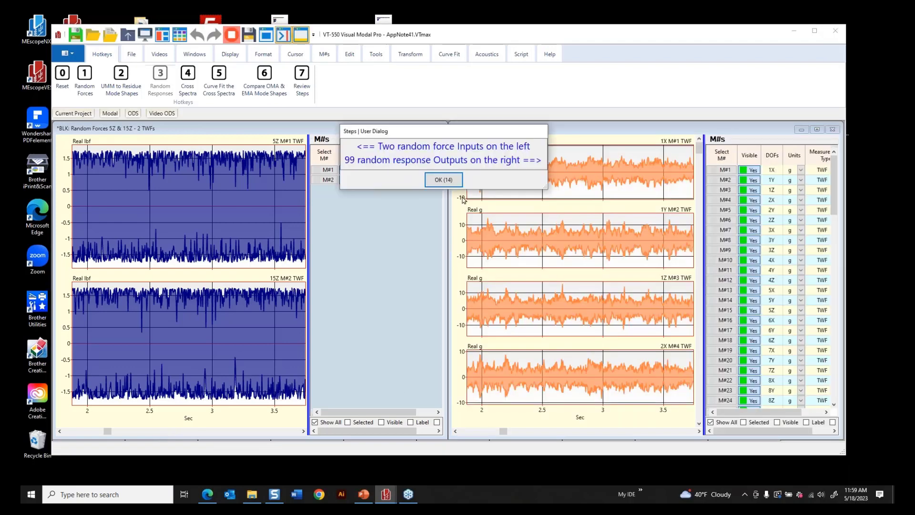
left_click(443, 179)
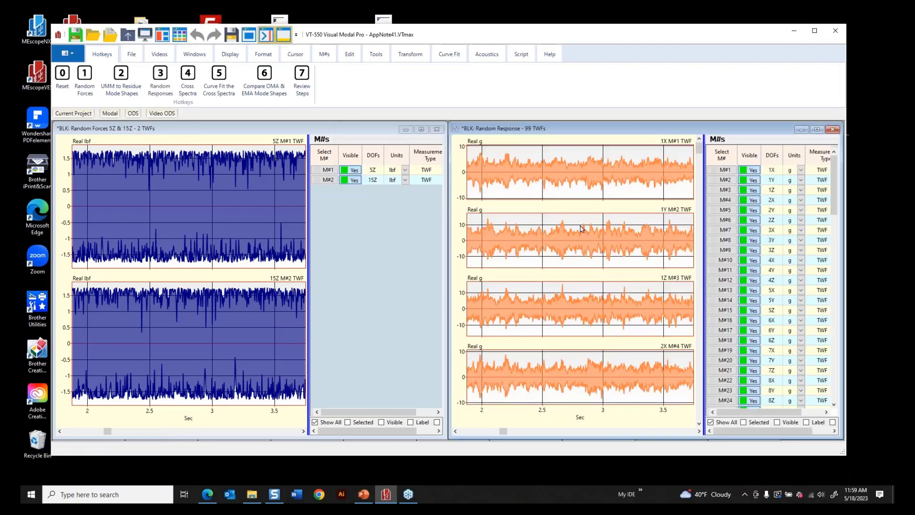
right_click(589, 177)
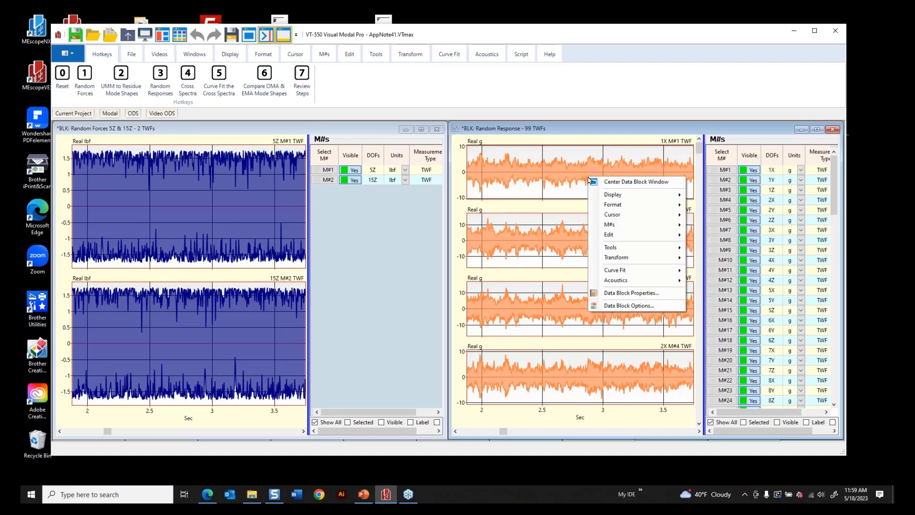
left_click(629, 293)
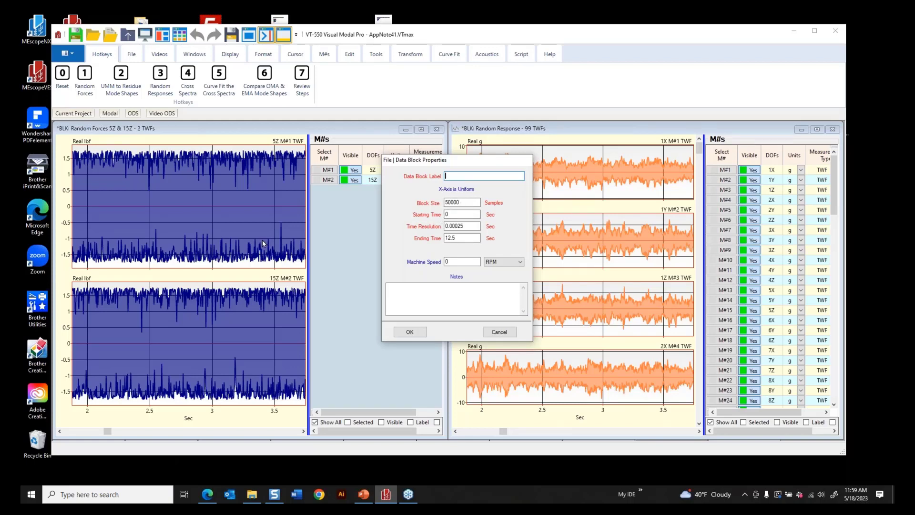
left_click(496, 334)
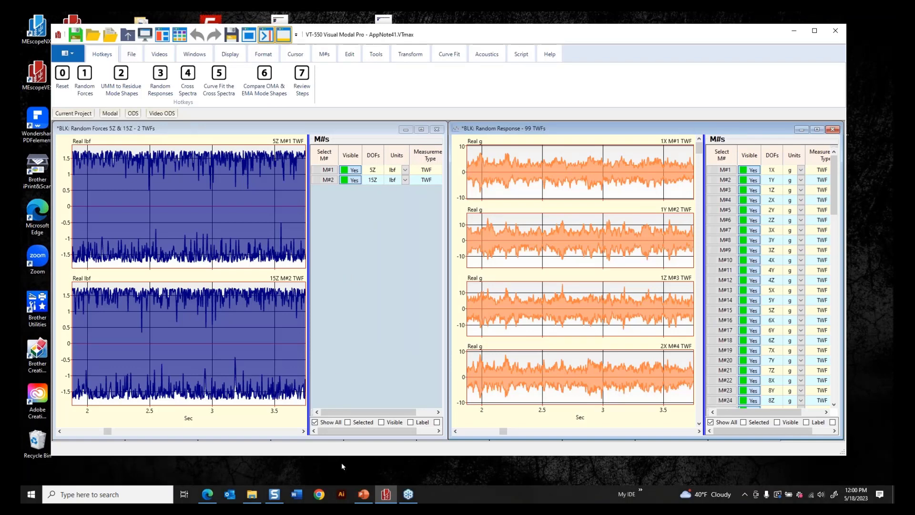
- Review the MIMO structure model diagram on slide 20 in PowerPoint again, and return to MEscope
left_click(358, 497)
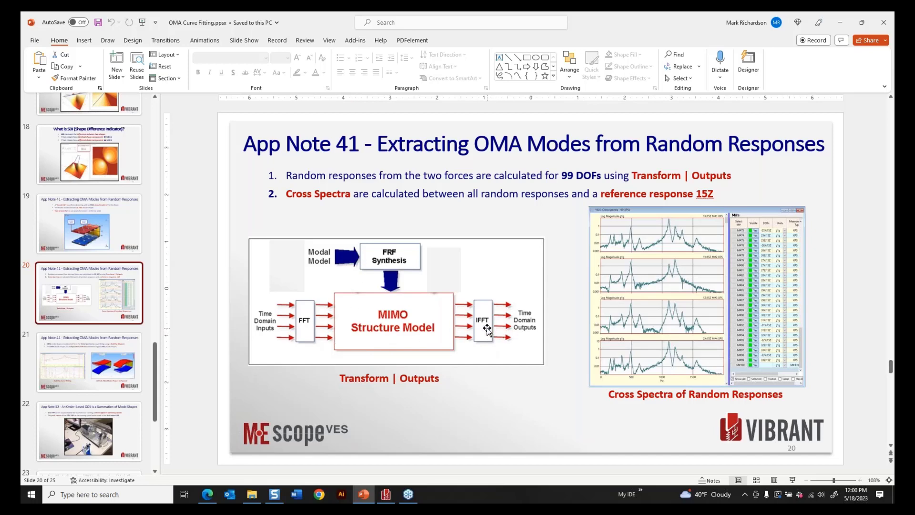
left_click(839, 24)
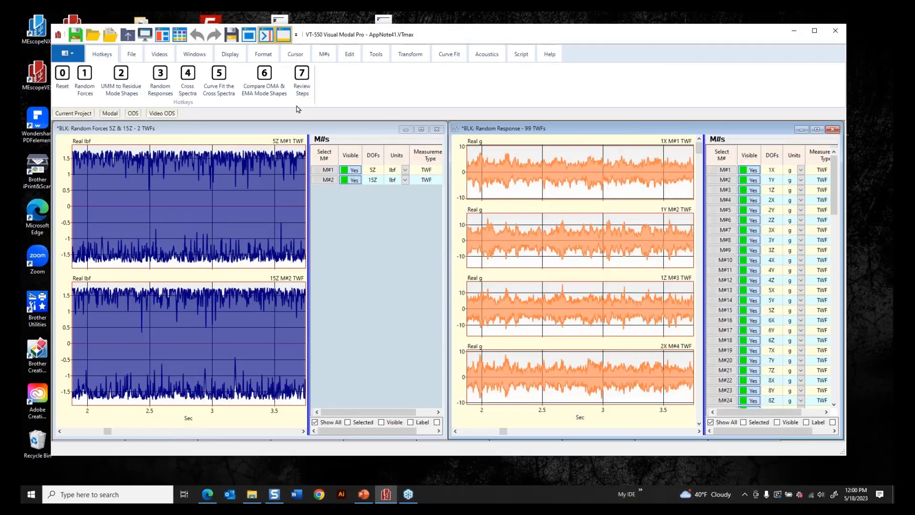
- Calculate the Cross Spectra of the random responses and curve fit them to extract the modal parameters, dismissing both messages
left_click(188, 82)
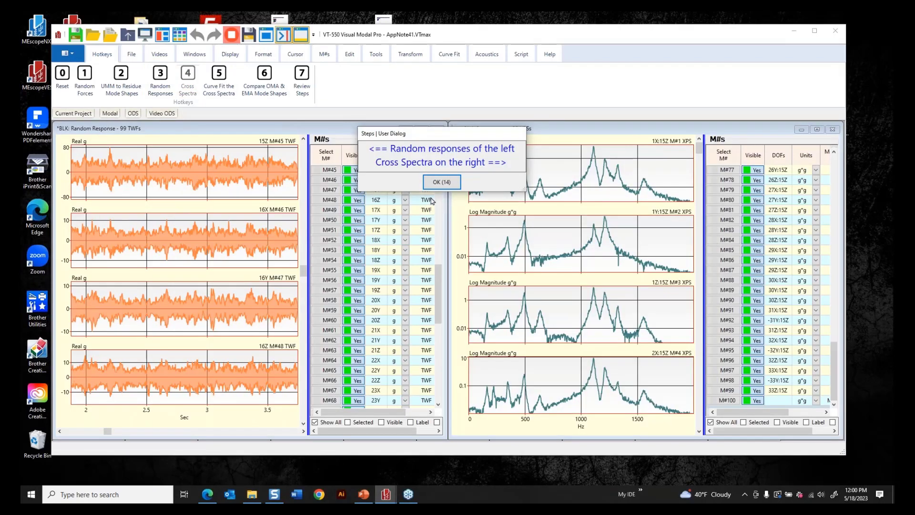
left_click(435, 184)
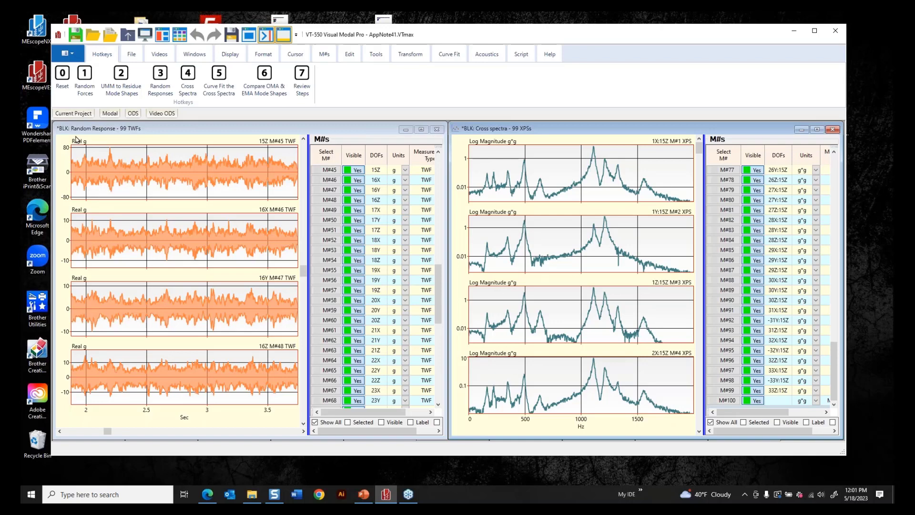
left_click(219, 94)
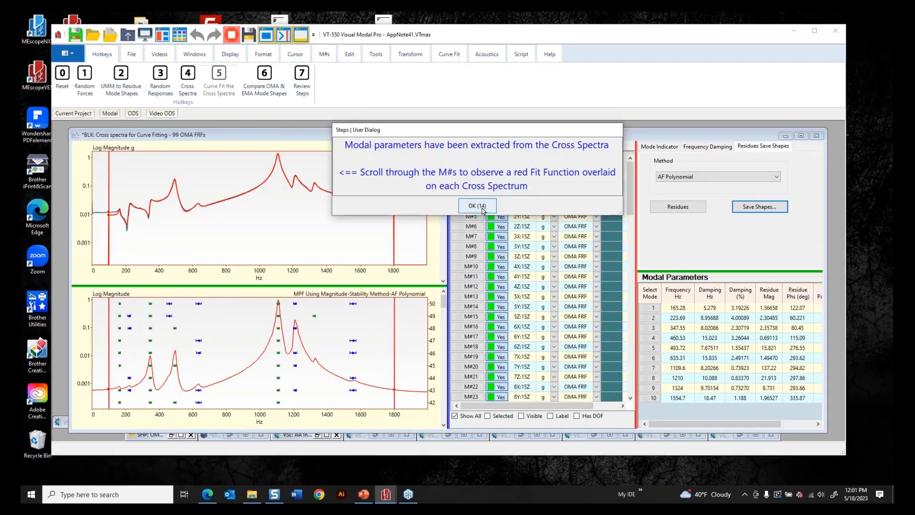
left_click(477, 207)
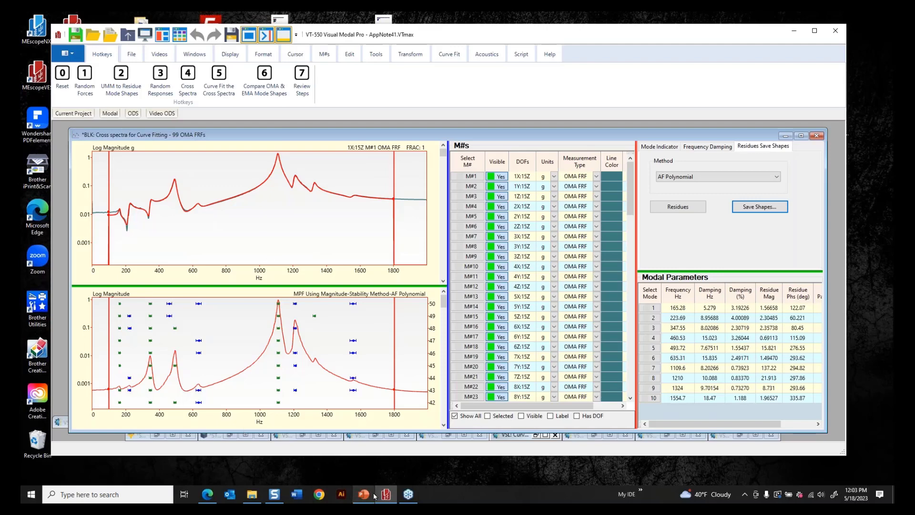
- Open vibetech.com in Chrome, look through the upcoming trainings on its Training Courses page, and minimize the browser
left_click(319, 494)
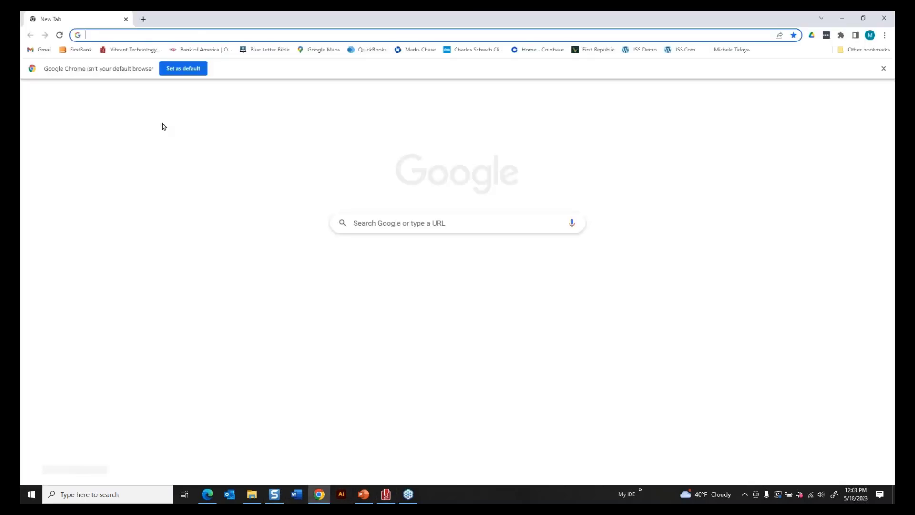
type("vibetech.com")
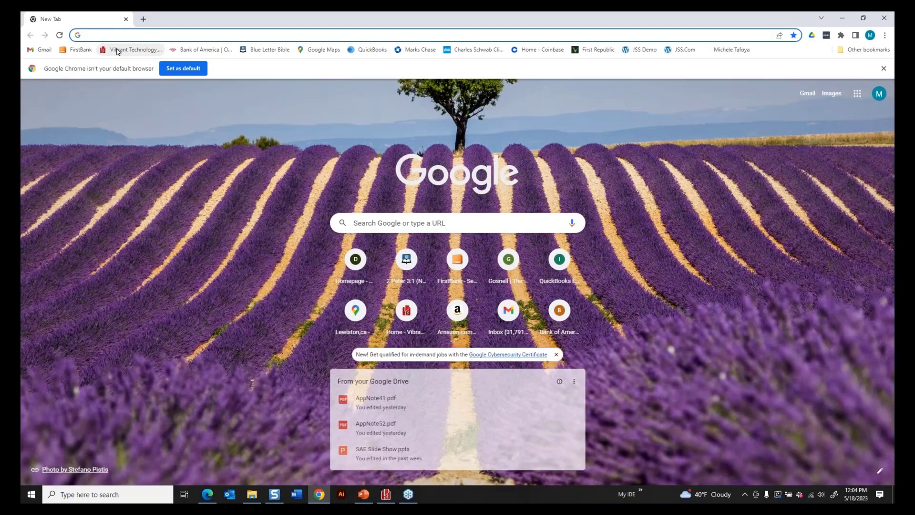
key("Return")
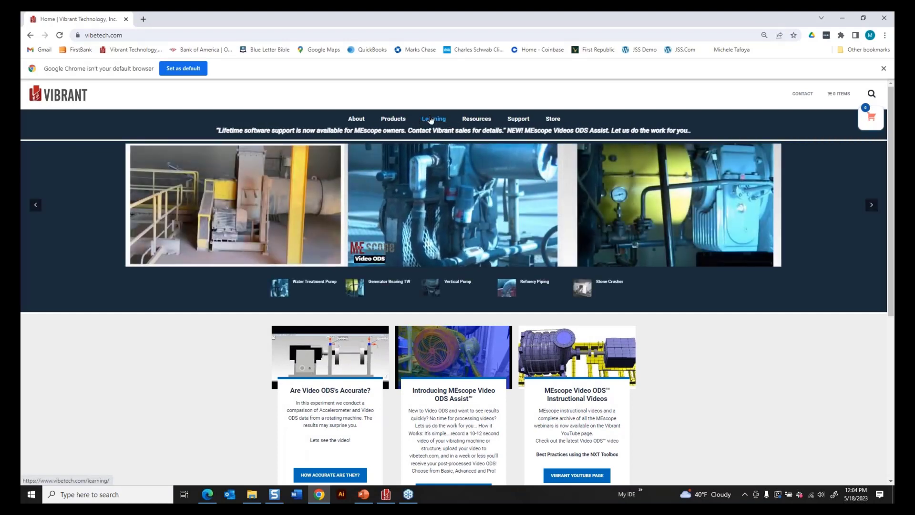
left_click(391, 120)
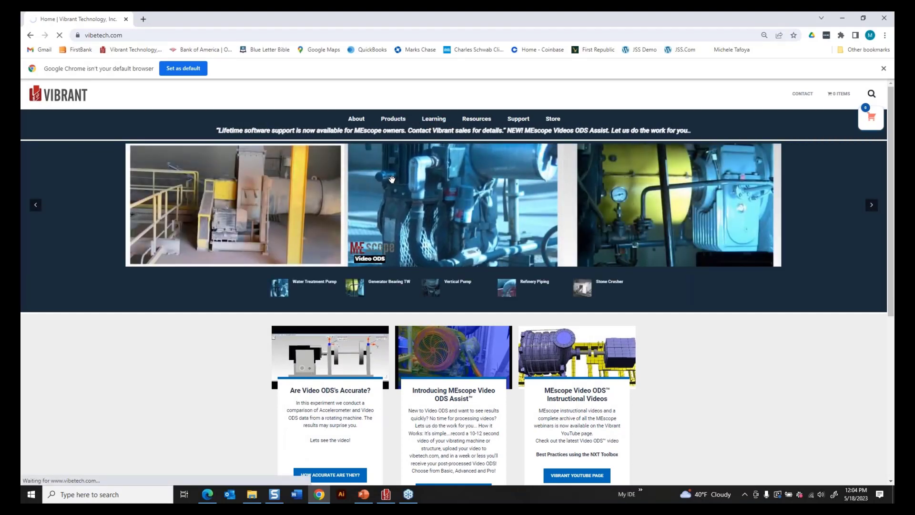
scroll(392, 176, "down", 1)
scroll(391, 180, "down", 2)
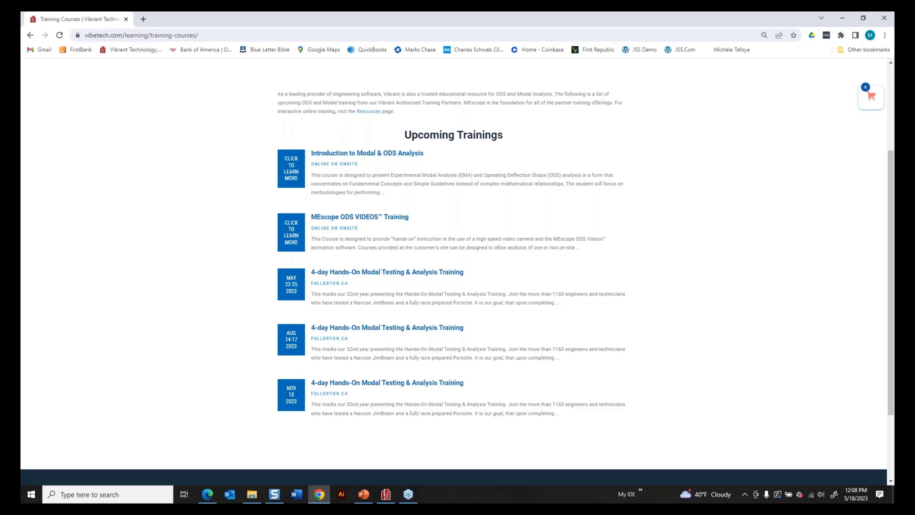
left_click(842, 18)
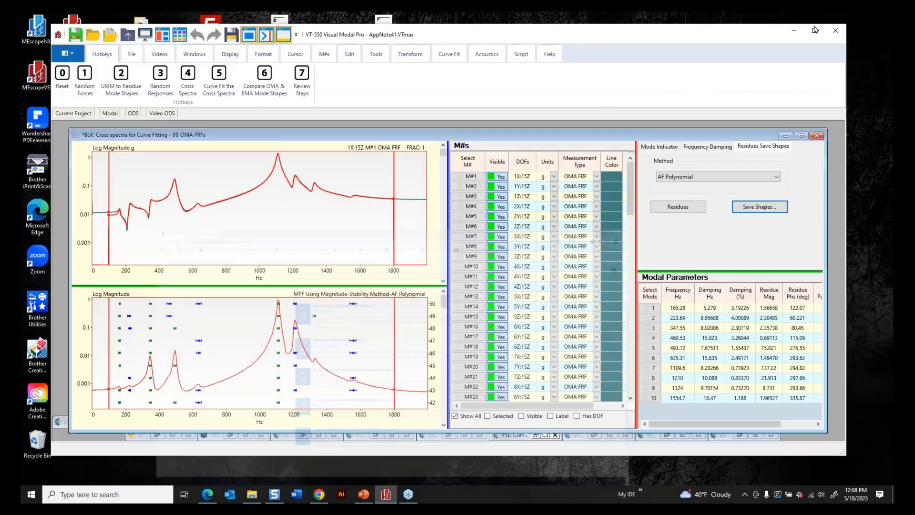
- Switch to PowerPoint and display slide 19, which introduces App Note 41's round trip with two random forces on the Jim Beam
left_click(368, 498)
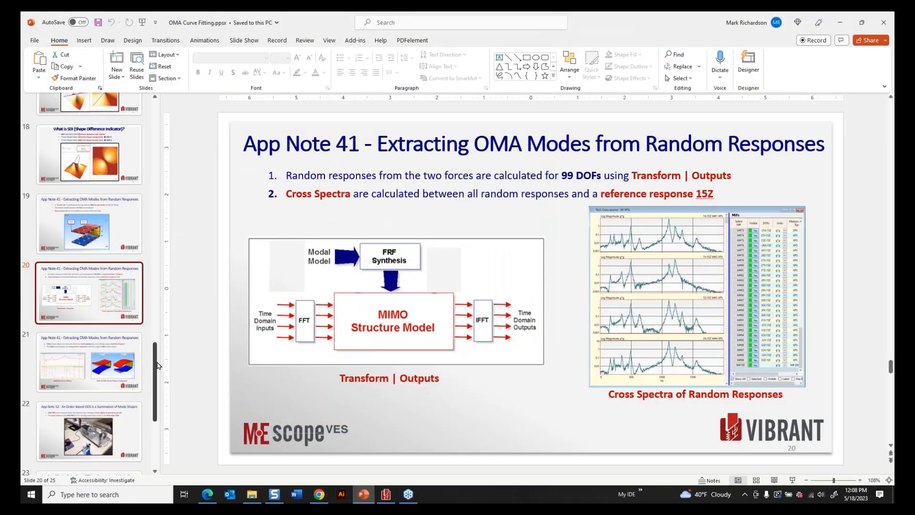
scroll(153, 344, "up", 1)
mouse_move(153, 344)
left_mouse_down()
mouse_move(154, 147)
mouse_move(162, 347)
left_mouse_up()
left_click(89, 314)
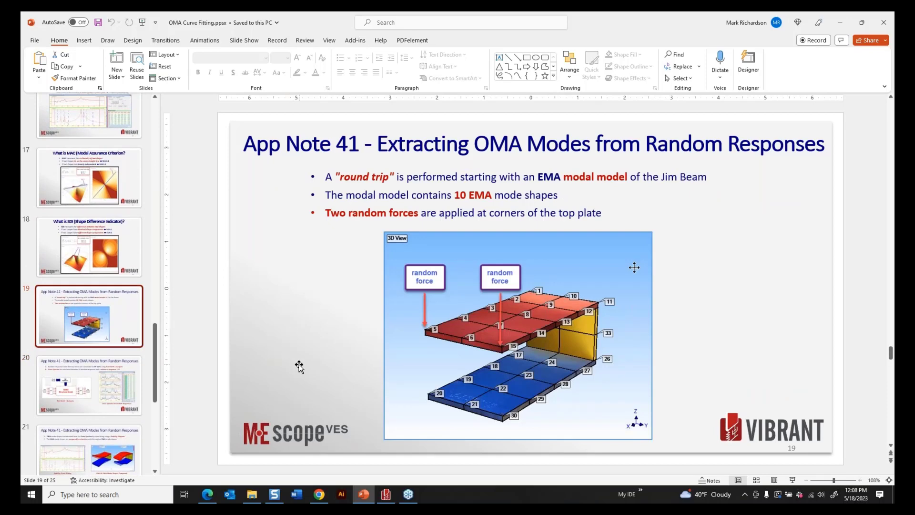